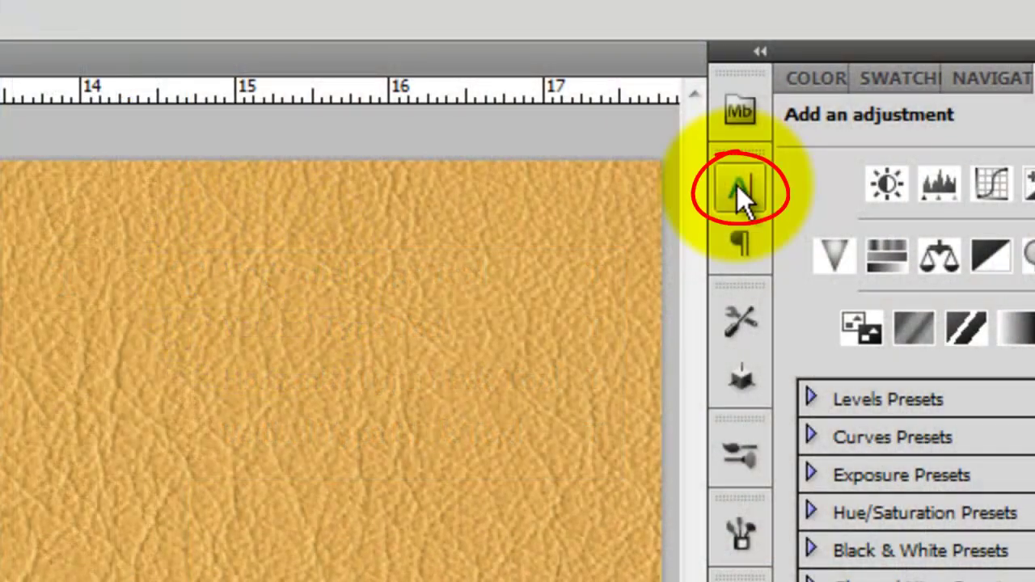
# In the Character panel, set black Blackoak Std at 177 pt, 147 pt leading, -40 tracking and 70% horizontal scale
pyautogui.click(737, 185)
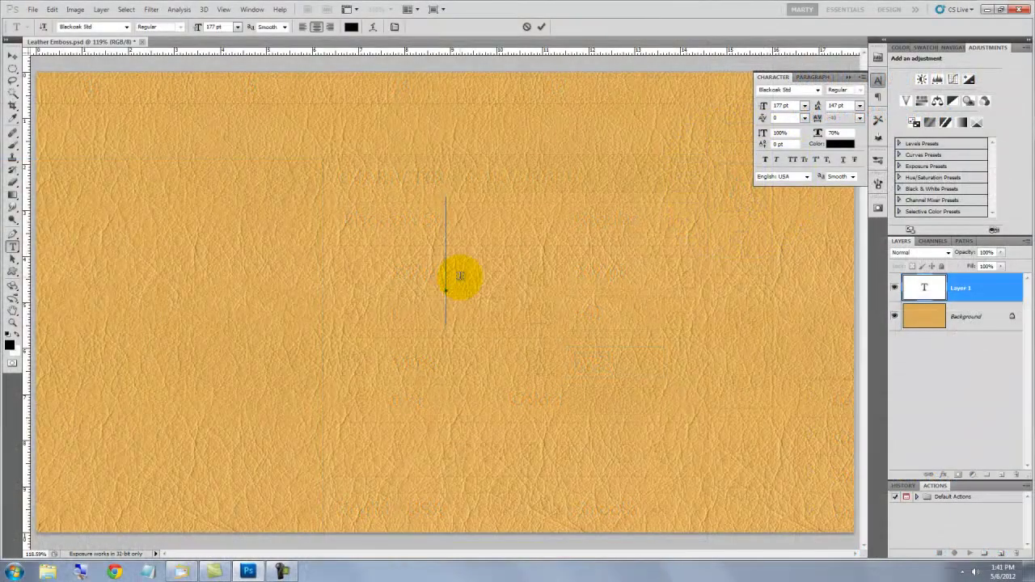
# Type 'Rodeo' and 'Cowboy' on two lines, commit the text and nudge it slightly upward
pyautogui.write('Rodeo')
pyautogui.press('Return')
pyautogui.write('Cowbo')
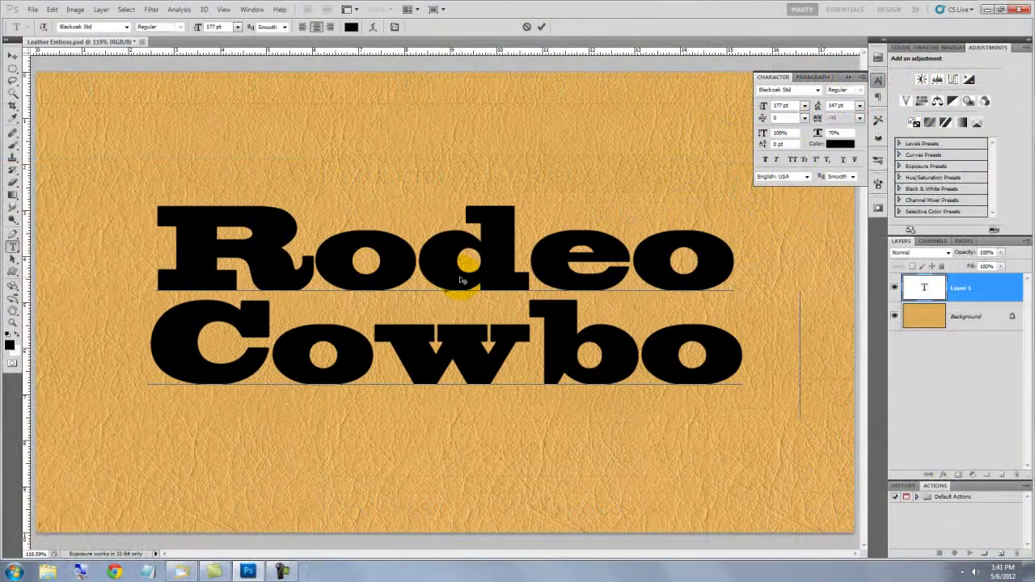
pyautogui.write('y')
pyautogui.click(13, 54)
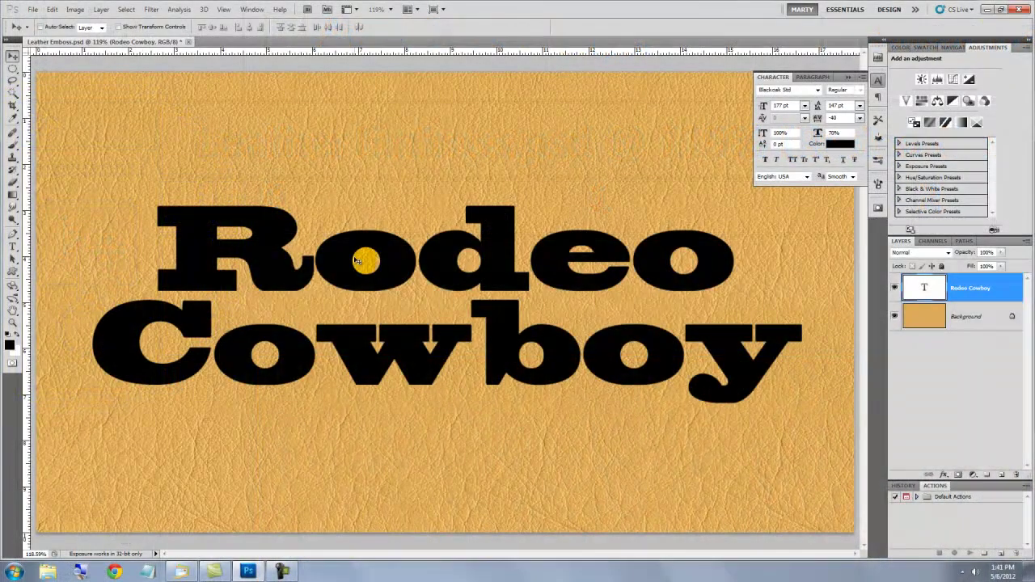
pyautogui.moveTo(357, 261)
pyautogui.mouseDown()
pyautogui.moveTo(369, 261)
pyautogui.moveTo(360, 256)
pyautogui.mouseUp()
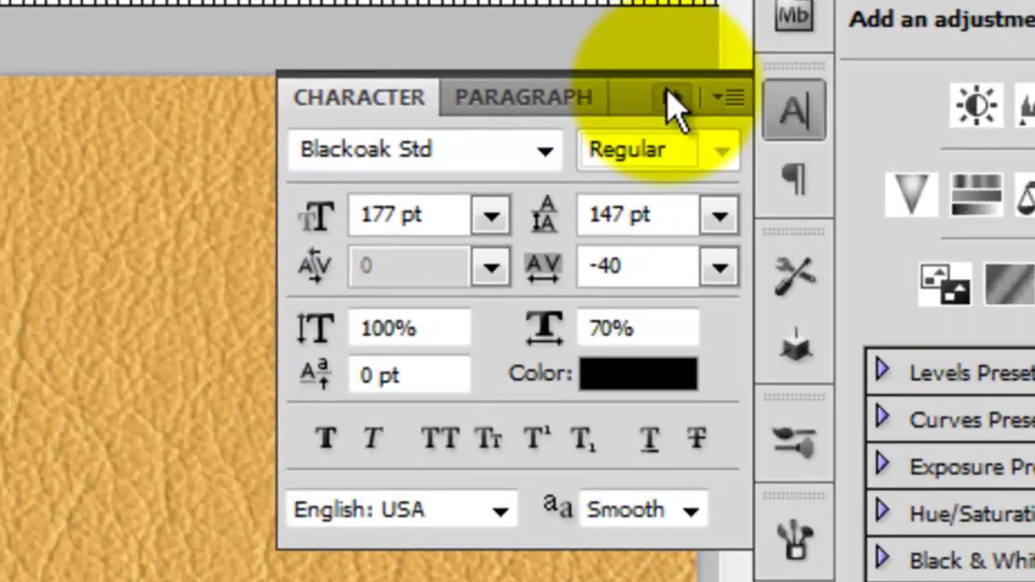
pyautogui.click(847, 77)
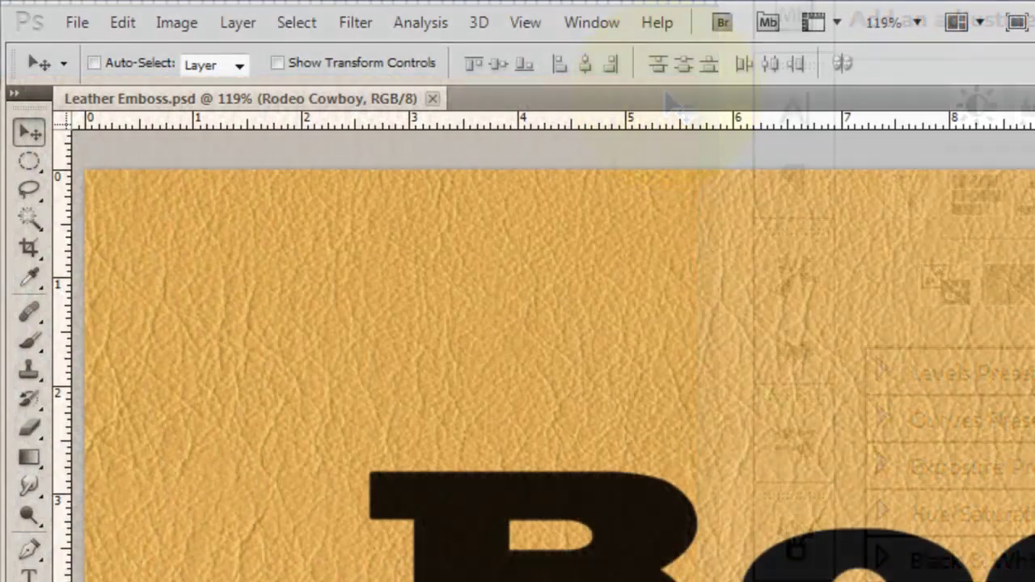
# Rasterize the Rodeo Cowboy type, add empty Layer 1, load the letters as a selection, and hide the text
pyautogui.click(238, 22)
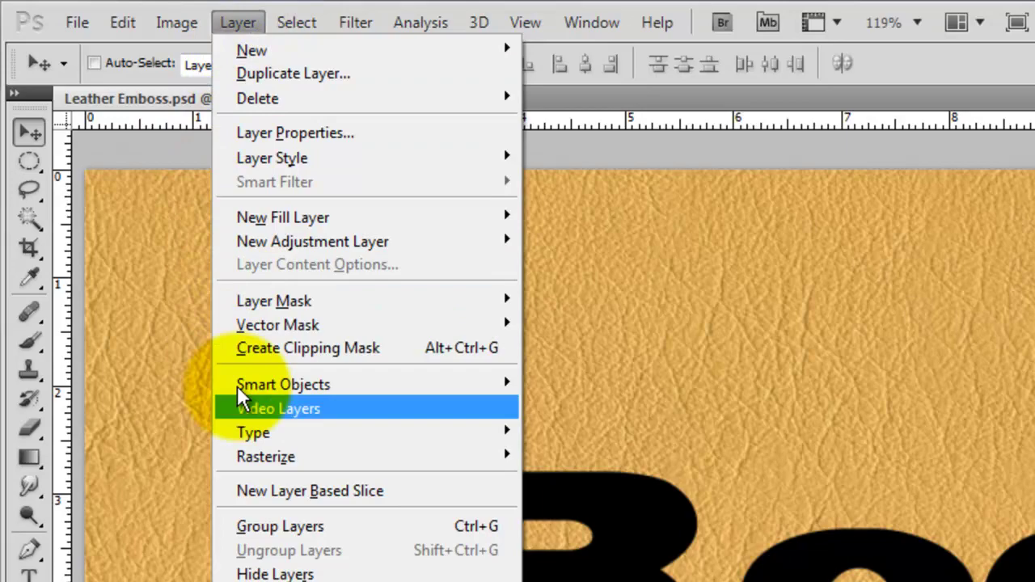
pyautogui.moveTo(254, 458)
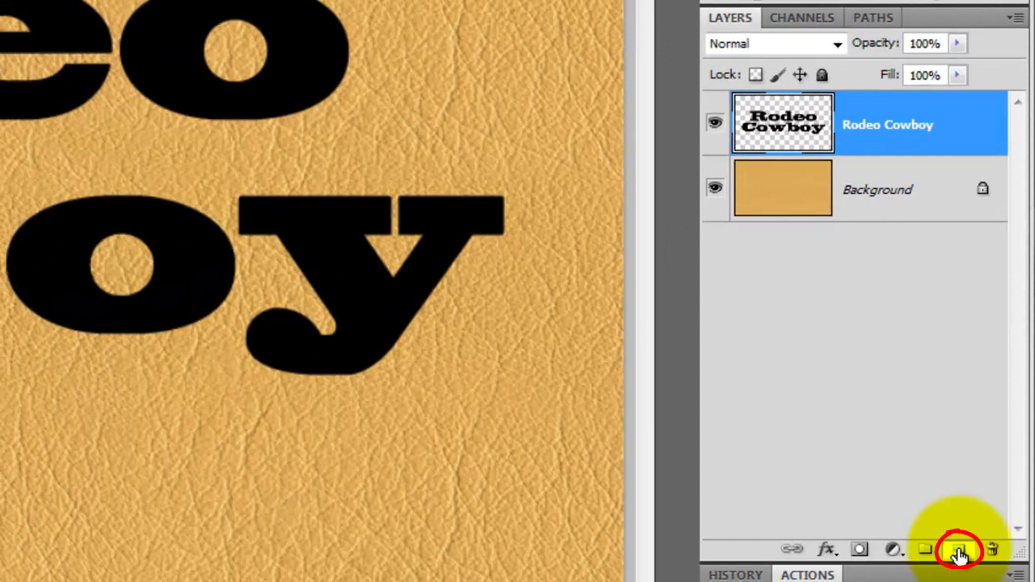
pyautogui.click(960, 554)
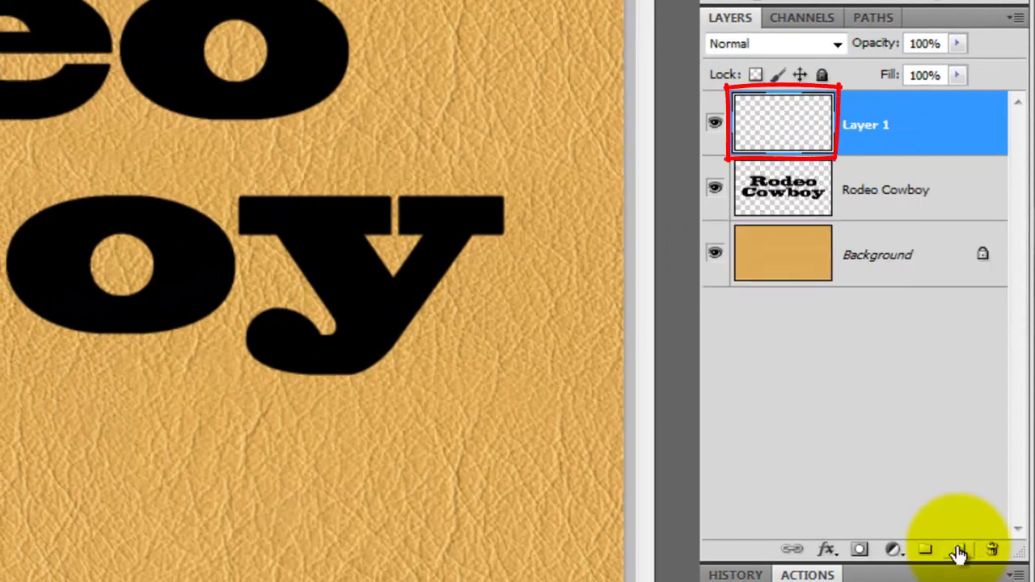
pyautogui.keyDown('ctrl'); pyautogui.click(781, 197); pyautogui.keyUp('ctrl')
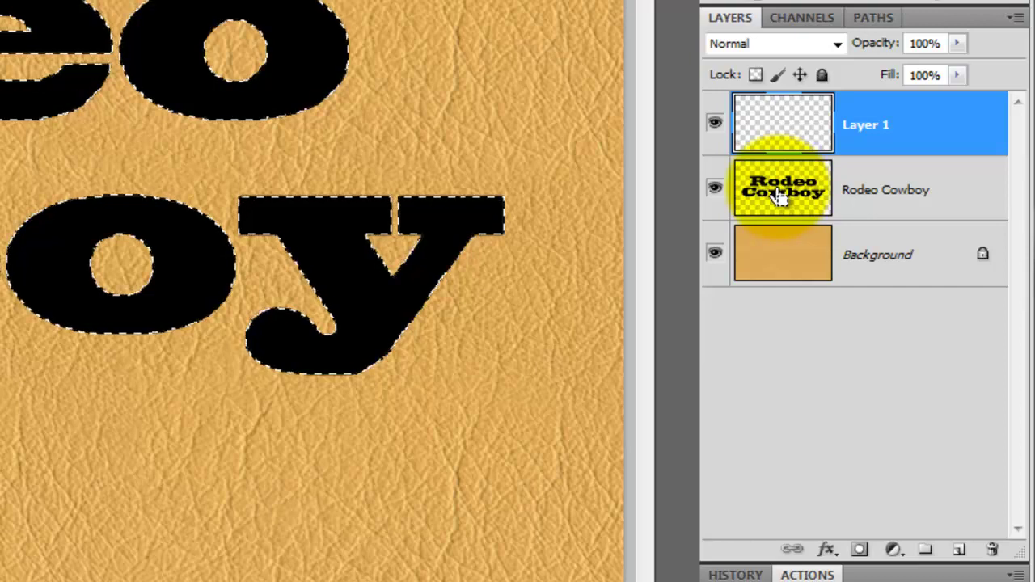
pyautogui.click(717, 192)
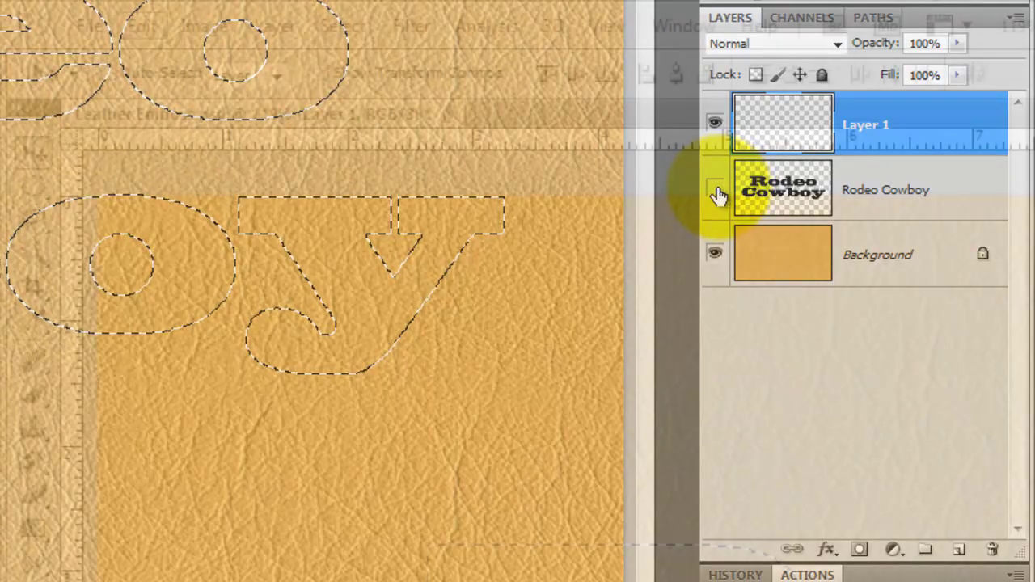
# Stroke the letter selection with a 20 px black outside stroke
pyautogui.click(143, 27)
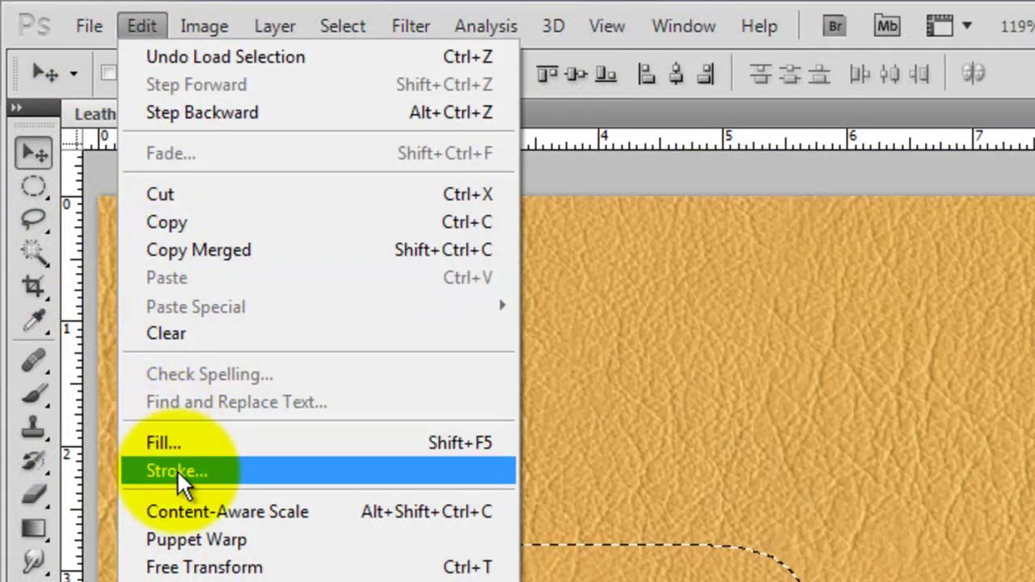
pyautogui.click(177, 470)
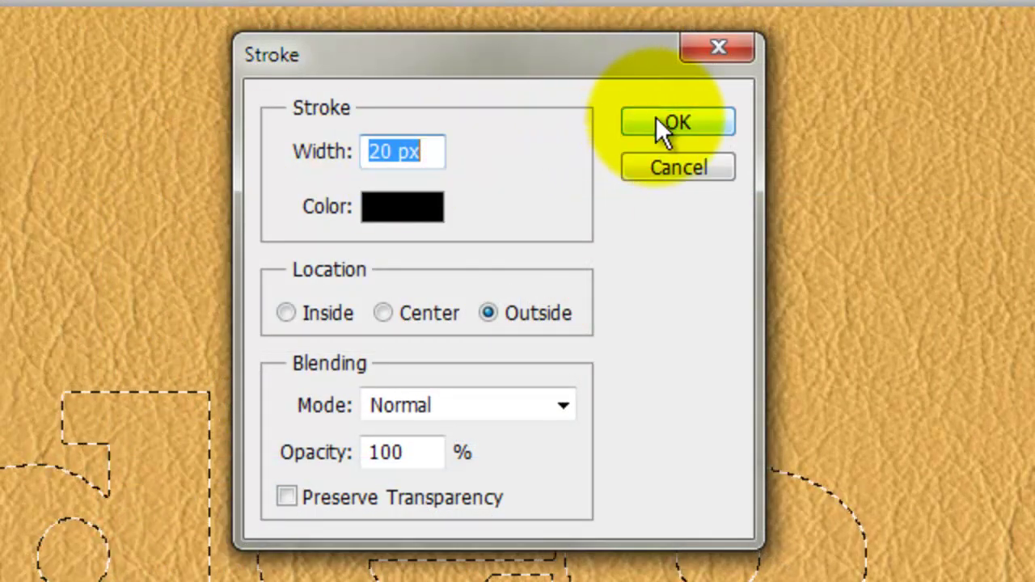
pyautogui.click(660, 123)
# Fill the selection with the background colour, deselect, and rename Layer 1 to STROKE
pyautogui.hotkey('ctrl', 'Delete')
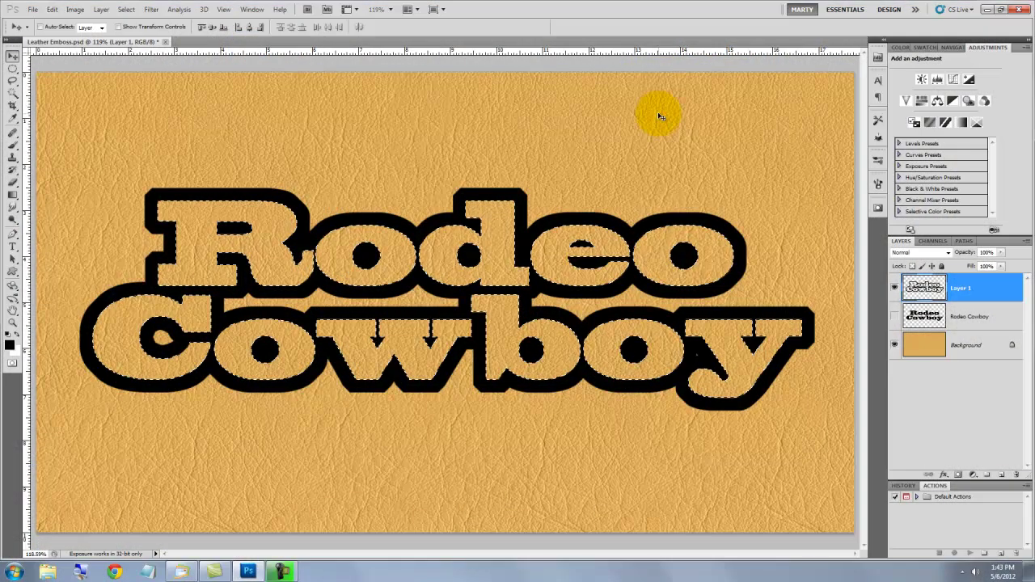
pyautogui.hotkey('ctrl', 'd')
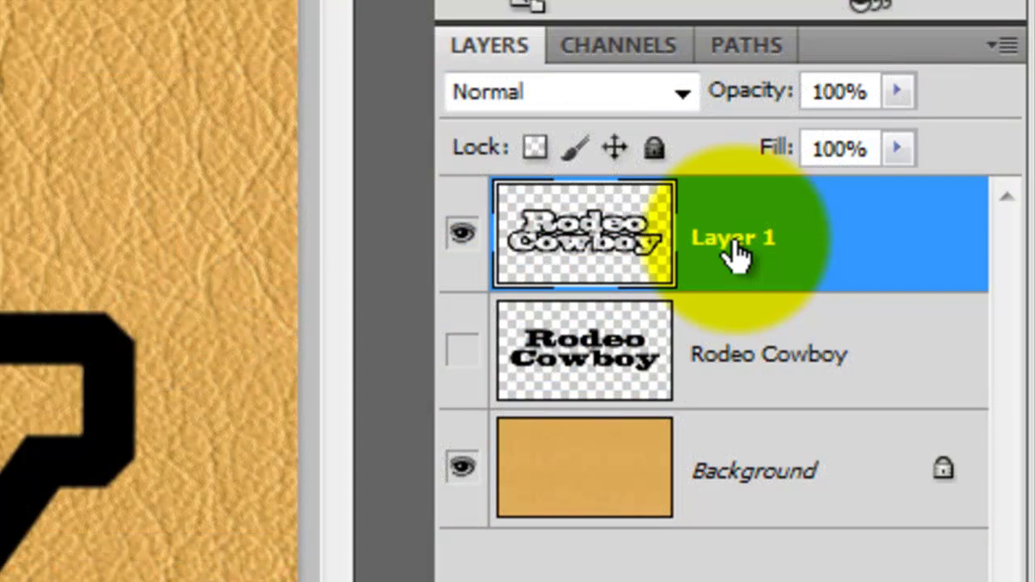
pyautogui.doubleClick(961, 290)
pyautogui.write('STROKE')
pyautogui.press('Return')
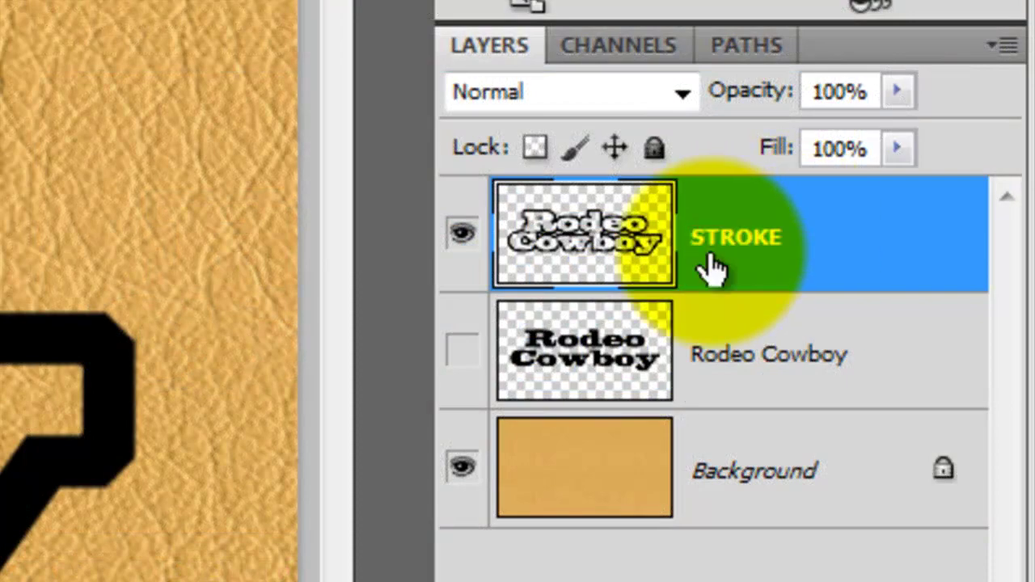
# Set the STROKE layer's fill opacity to 0 and add a drop shadow angled -56° without global light
pyautogui.doubleClick(576, 247)
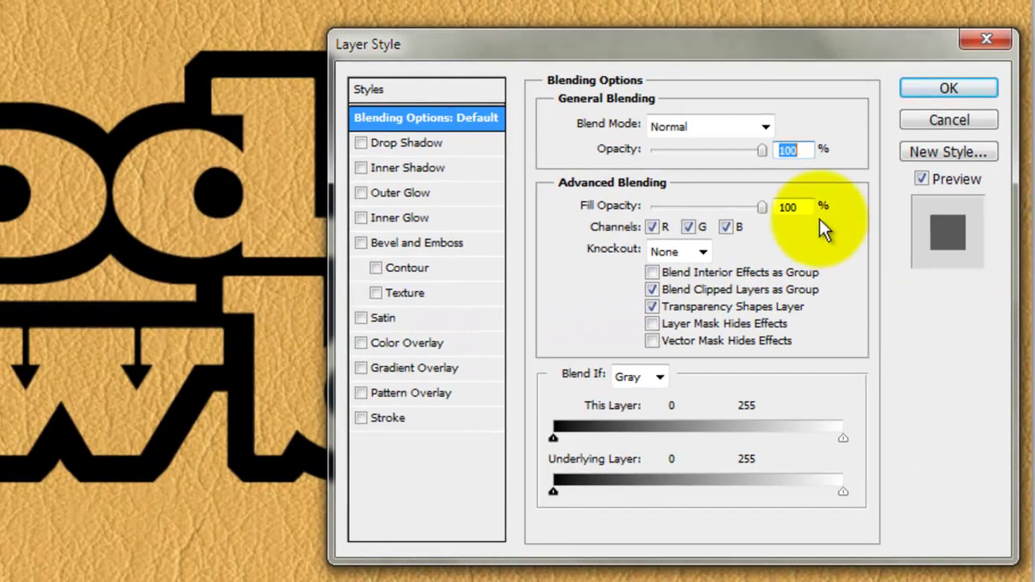
pyautogui.moveTo(763, 207); pyautogui.dragTo(609, 204)
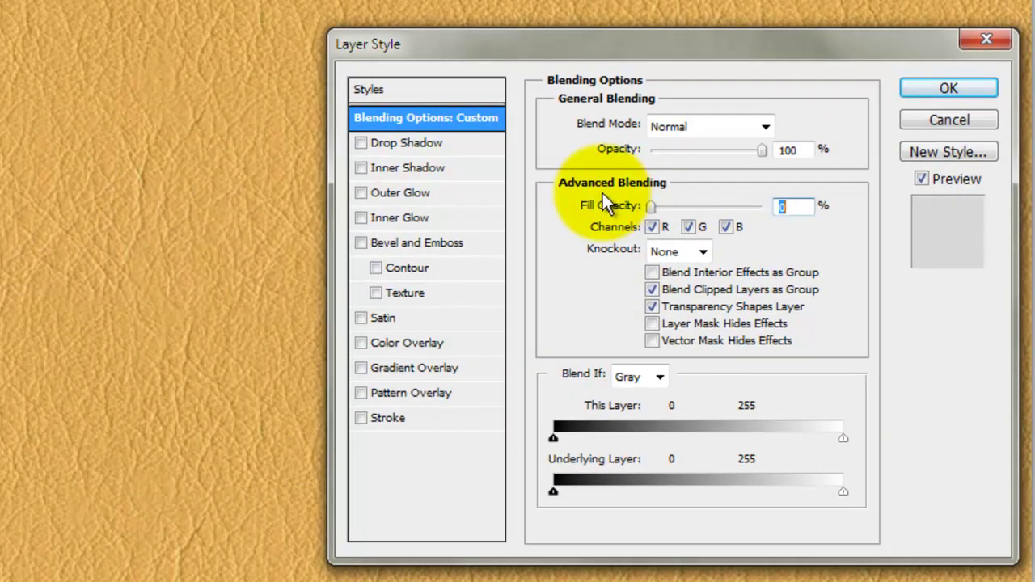
pyautogui.click(399, 144)
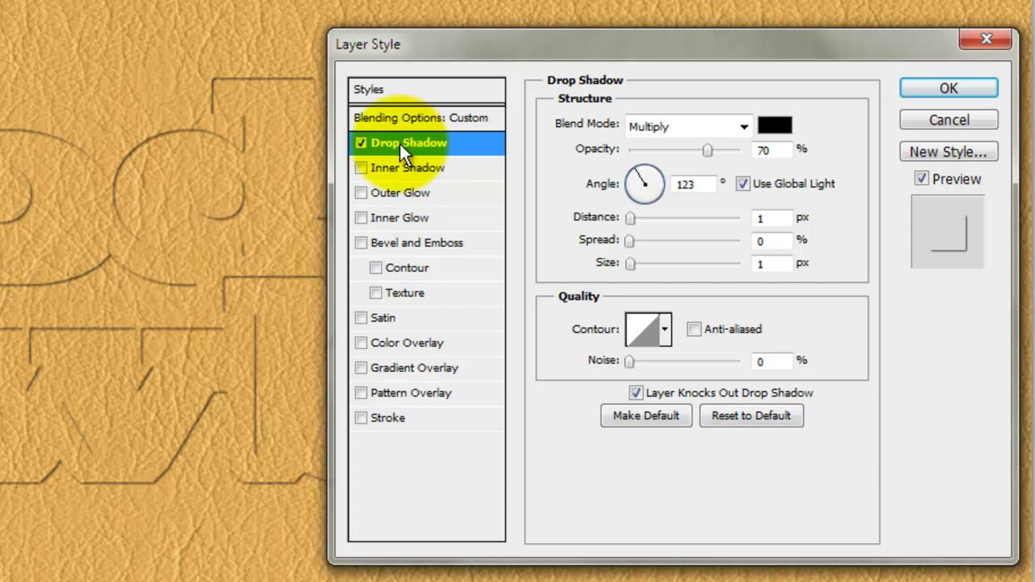
pyautogui.click(742, 184)
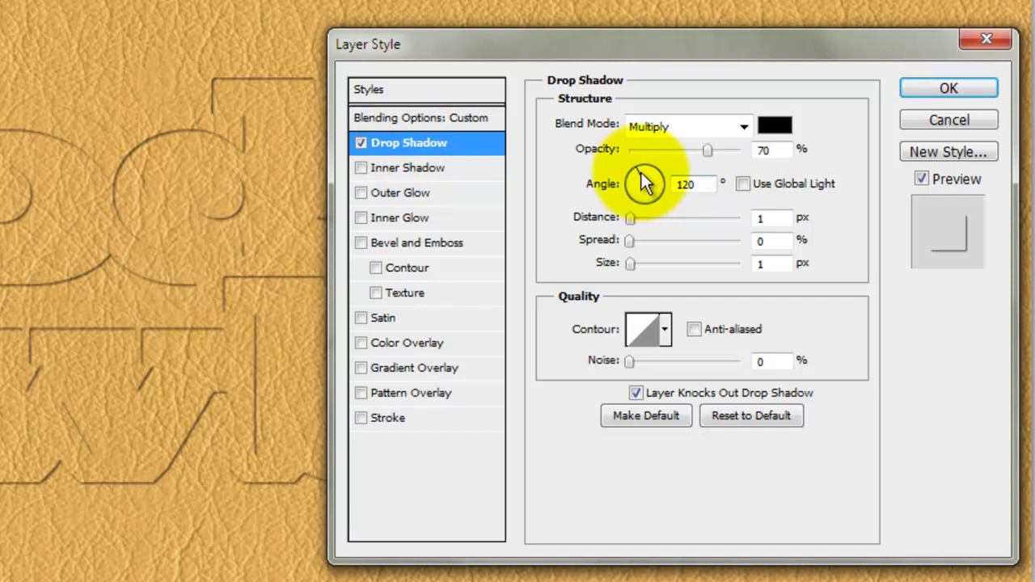
pyautogui.moveTo(644, 184)
pyautogui.mouseDown()
pyautogui.moveTo(628, 185)
pyautogui.moveTo(664, 197)
pyautogui.mouseUp()
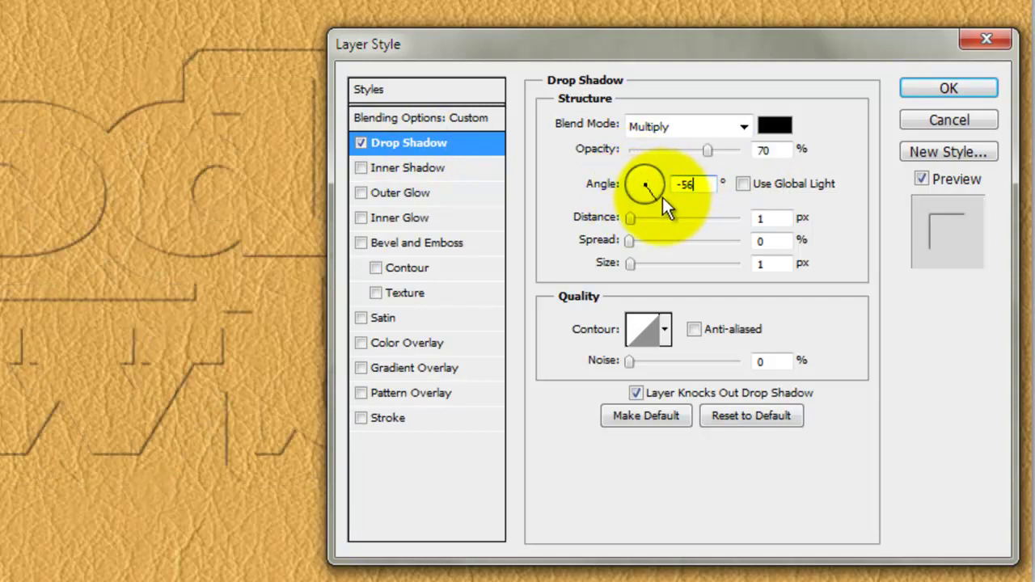
pyautogui.doubleClick(757, 263)
# Set the drop shadow size to 3 px and add a Hard Light inner shadow
pyautogui.write('3')
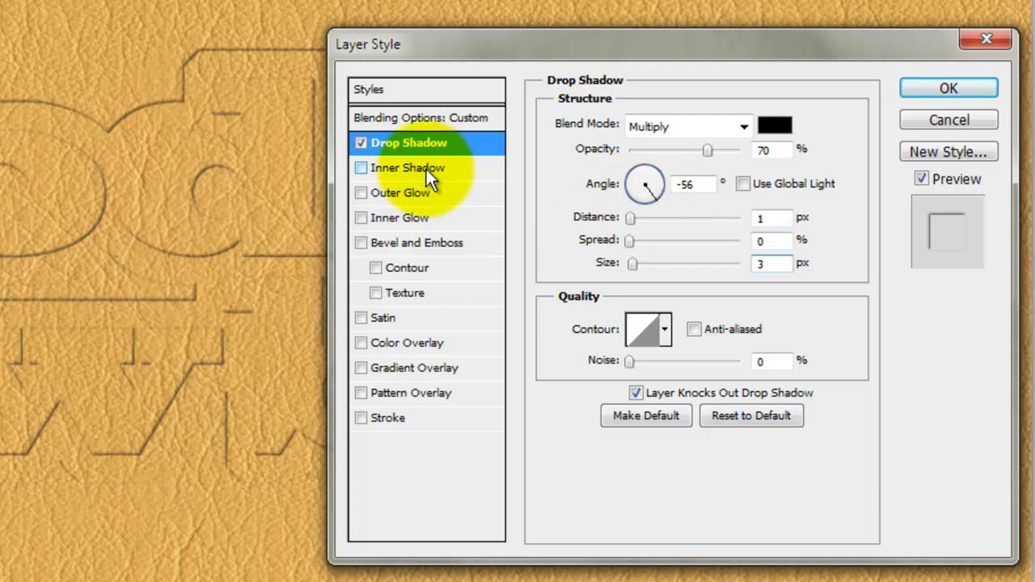
pyautogui.click(429, 167)
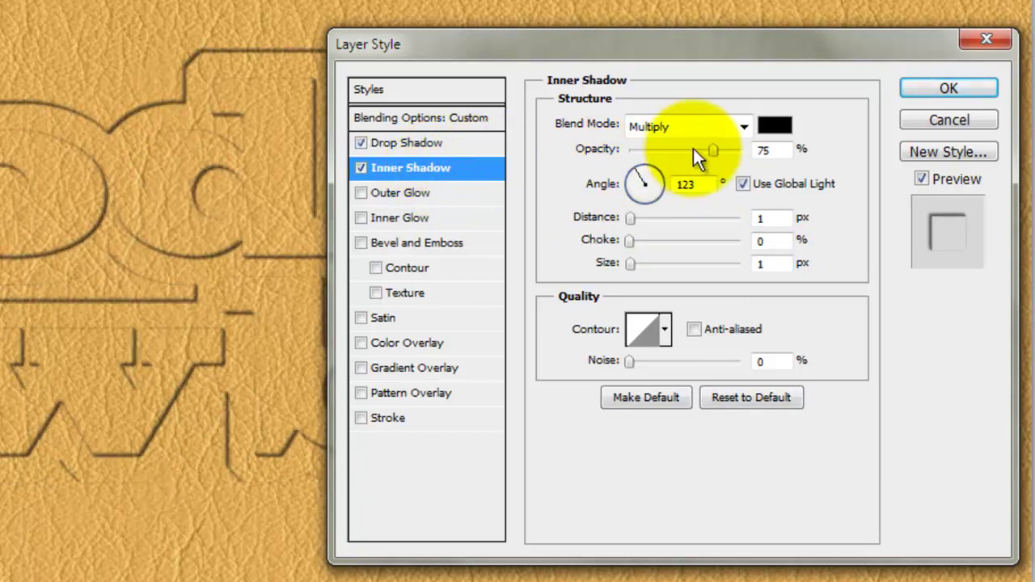
pyautogui.click(743, 128)
pyautogui.click(668, 461)
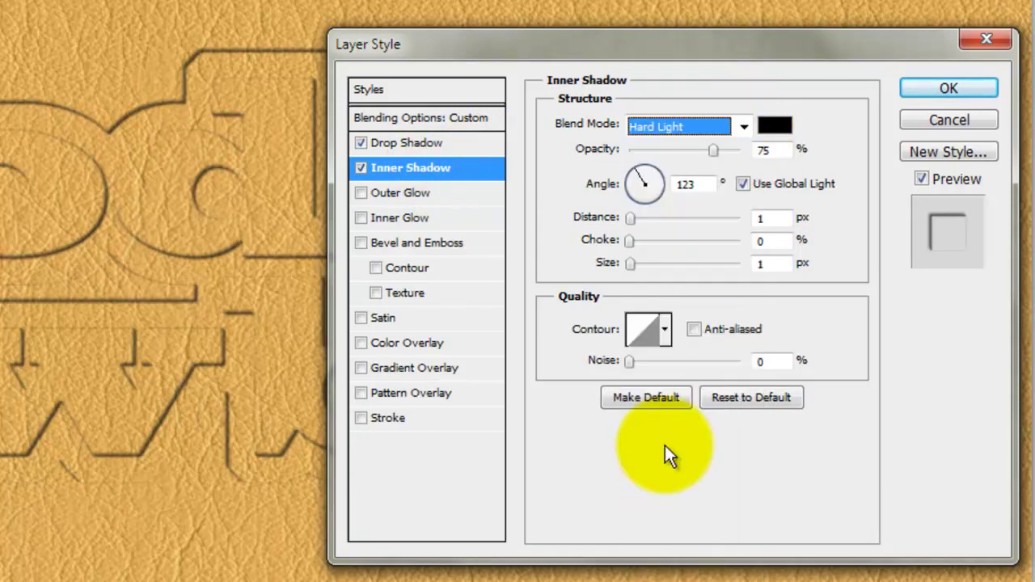
# Give the inner shadow 48% opacity, 6 px distance and 17% choke
pyautogui.doubleClick(762, 145)
pyautogui.write('48')
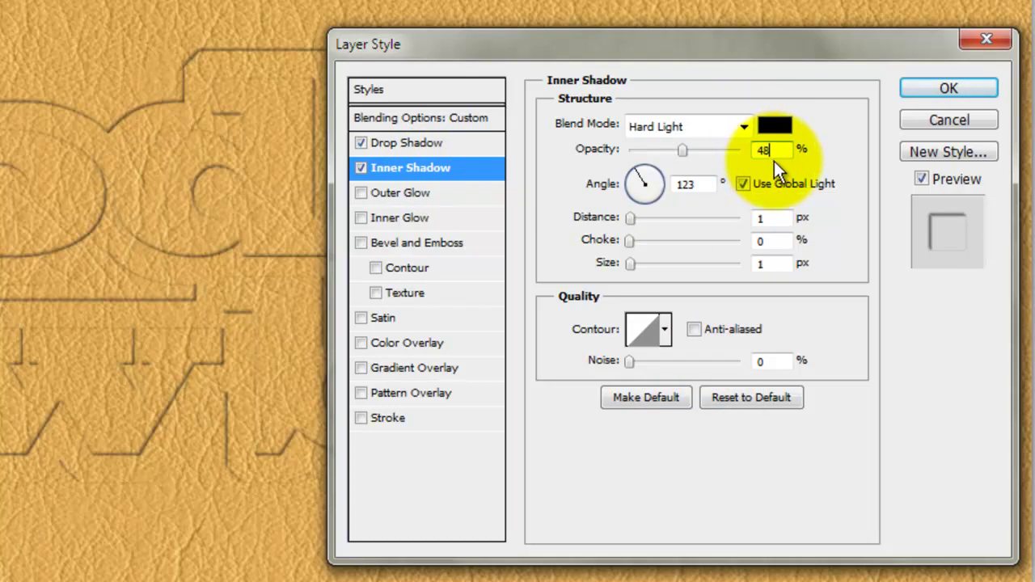
pyautogui.doubleClick(754, 217)
pyautogui.write('6')
pyautogui.doubleClick(767, 239)
pyautogui.write('1')
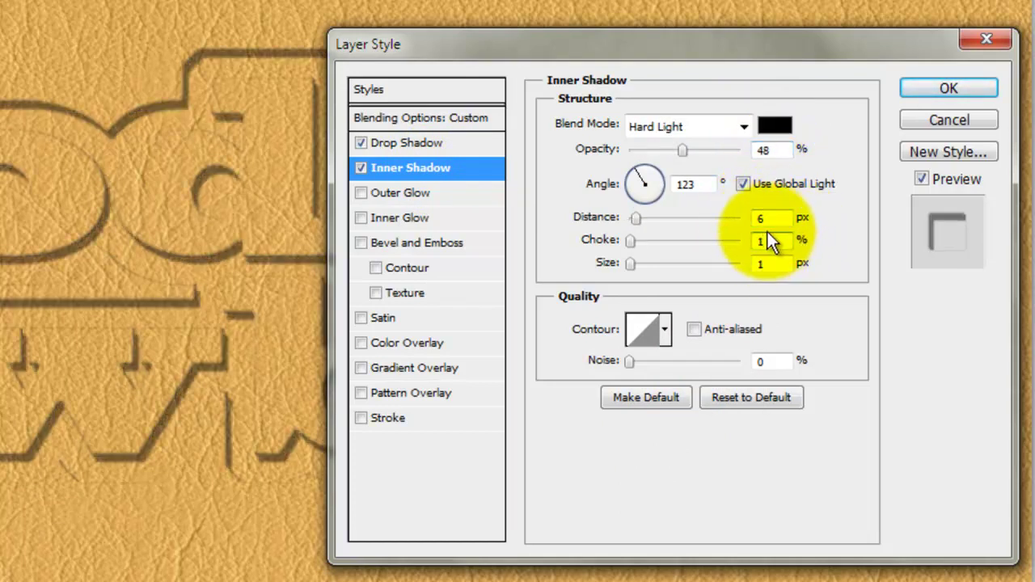
pyautogui.write('7')
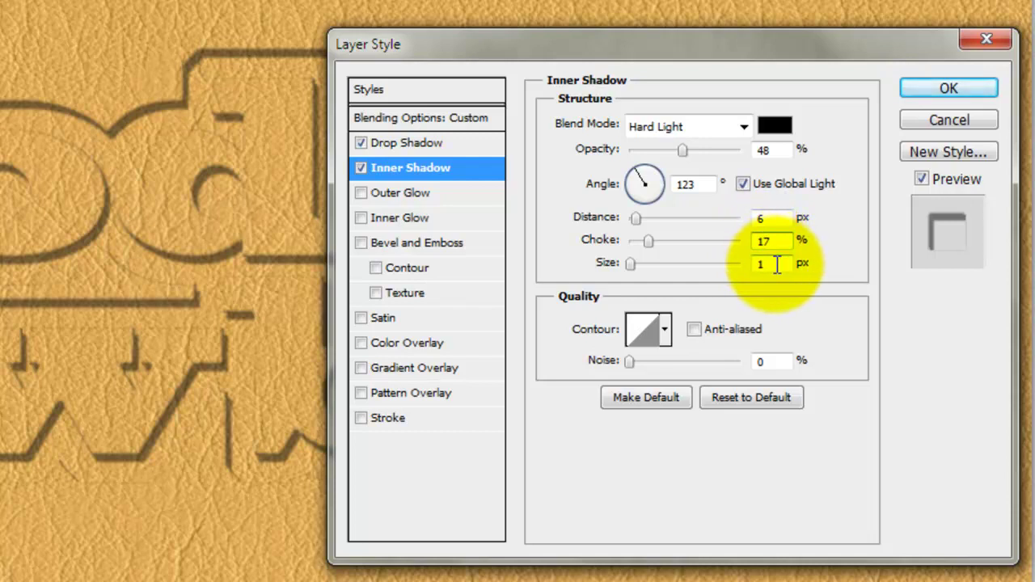
pyautogui.doubleClick(760, 264)
# Set the inner shadow size to 9 px and add a grey colour overlay at 60% brightness
pyautogui.write('9')
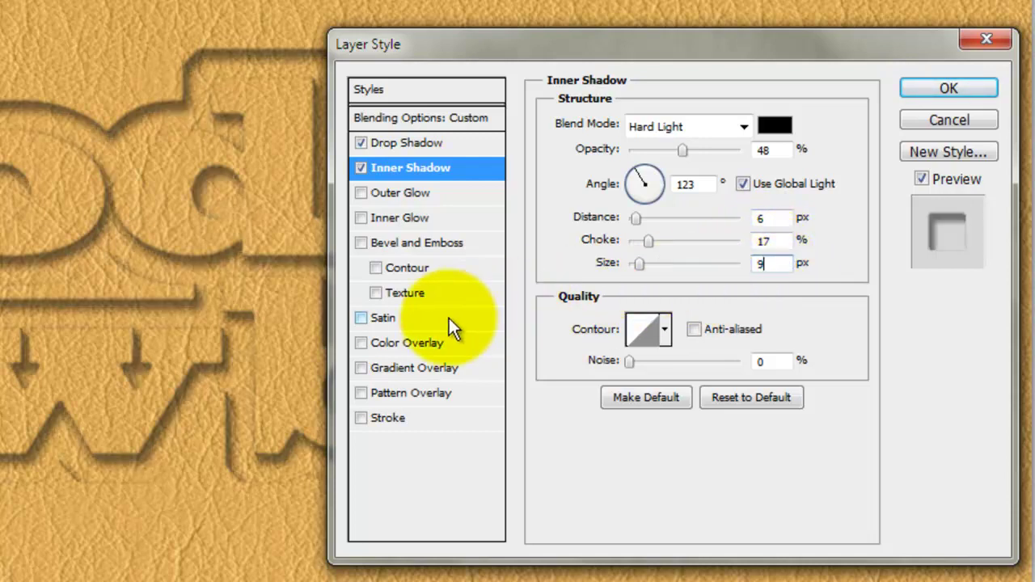
pyautogui.click(419, 343)
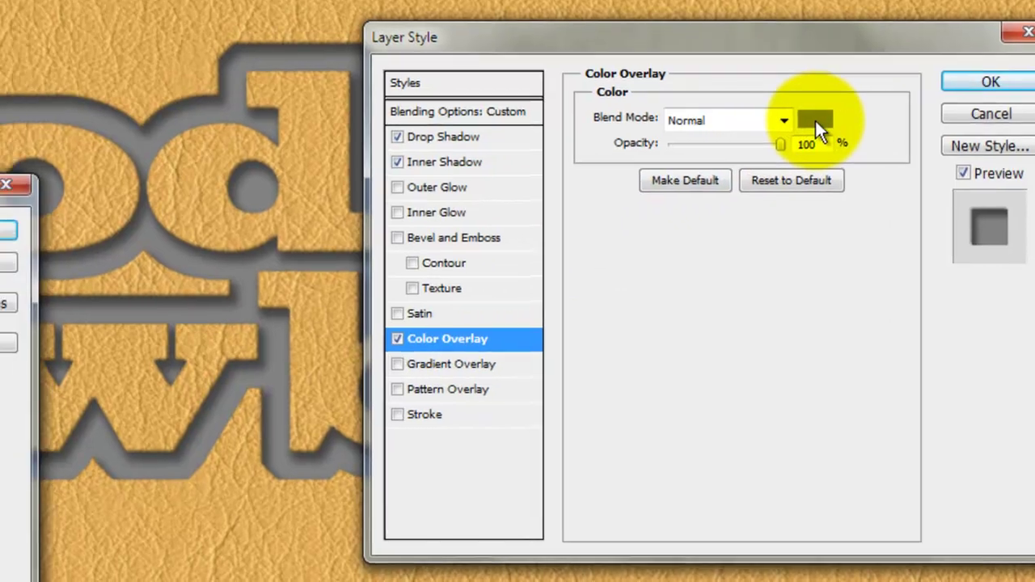
pyautogui.click(772, 128)
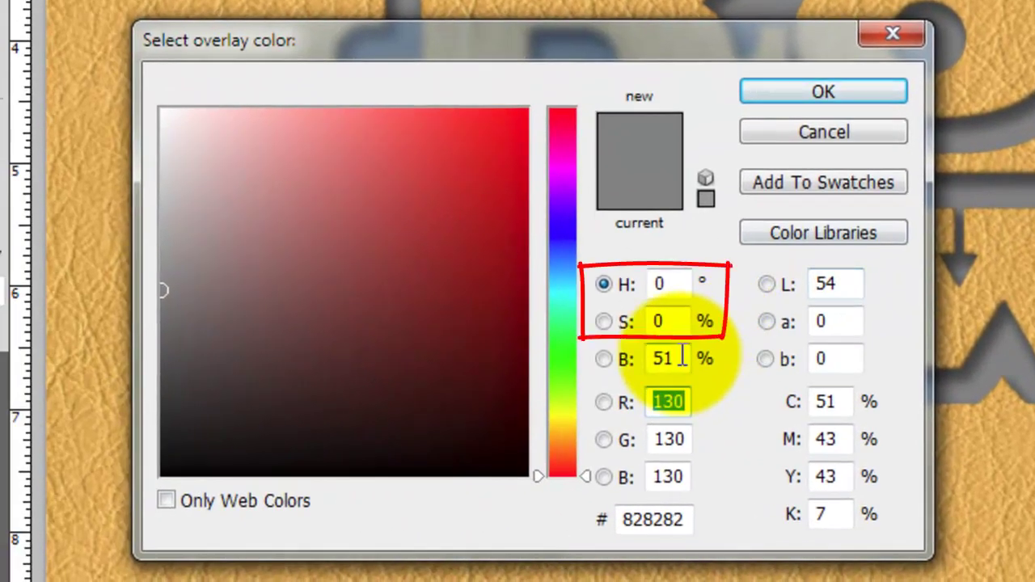
pyautogui.doubleClick(682, 357)
pyautogui.write('60')
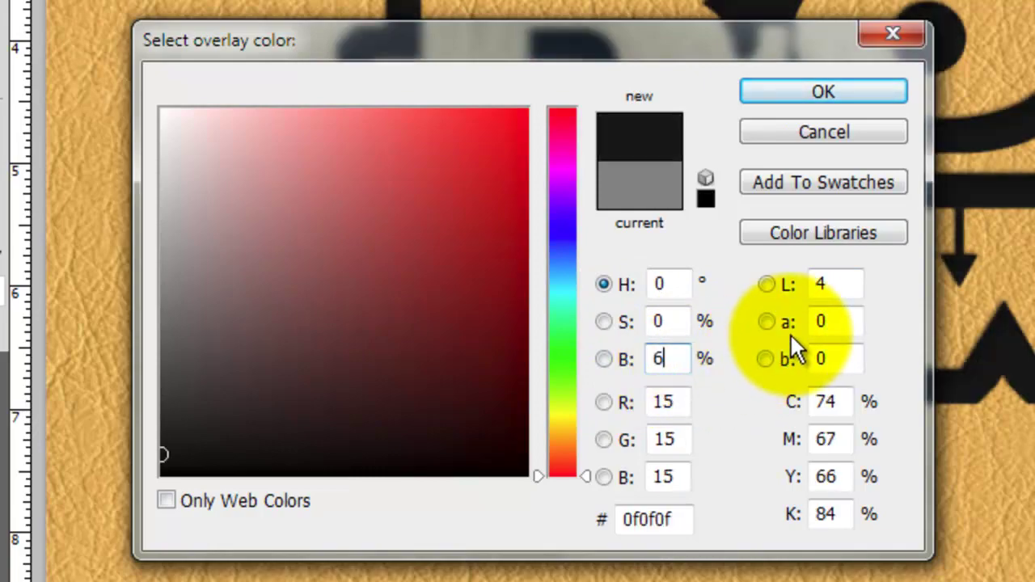
pyautogui.click(850, 90)
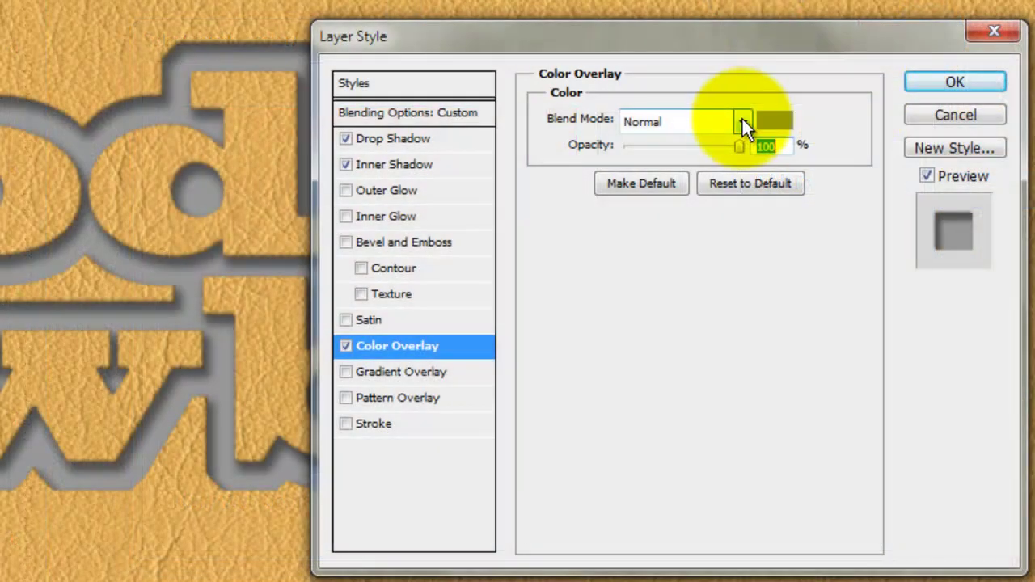
# Blend the overlay as Linear Burn, apply the styles, then show and select the Rodeo Cowboy layer
pyautogui.click(742, 119)
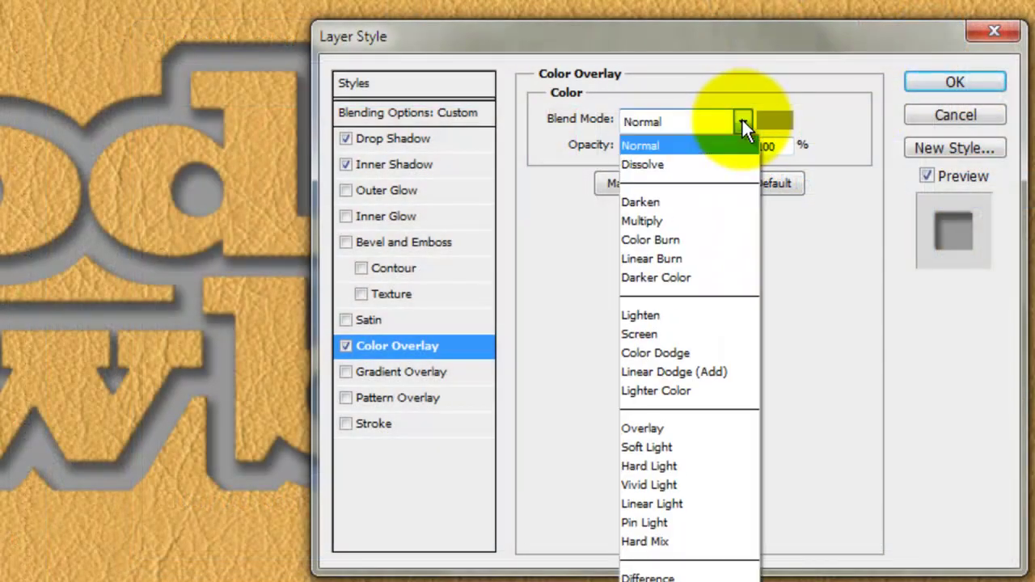
pyautogui.click(681, 265)
pyautogui.click(914, 81)
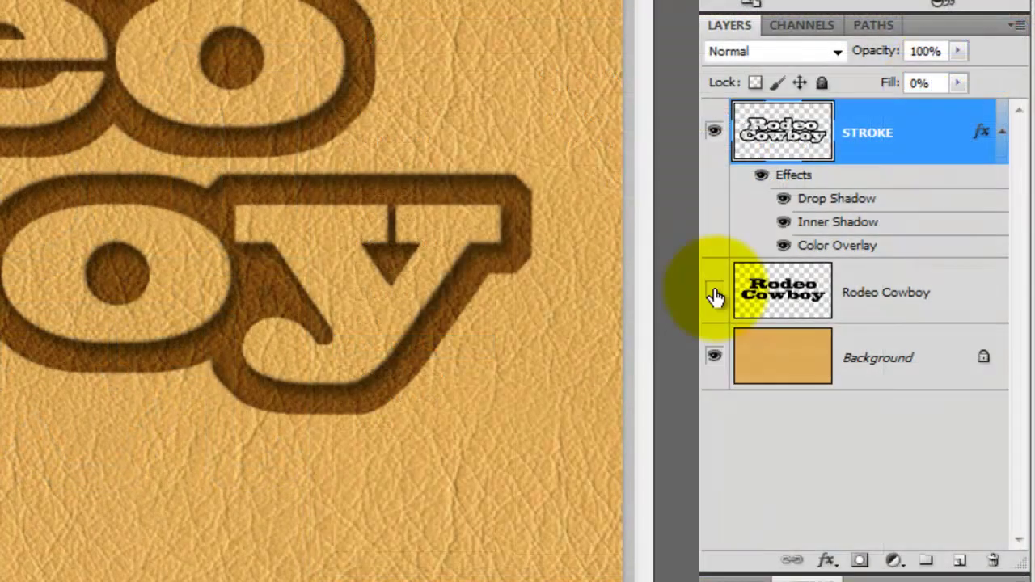
pyautogui.click(715, 293)
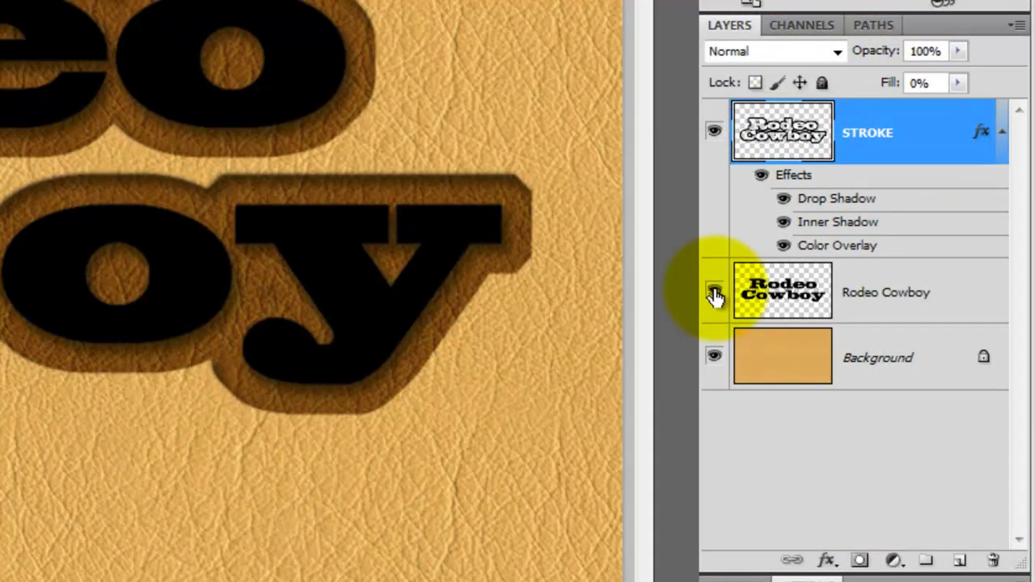
pyautogui.click(783, 296)
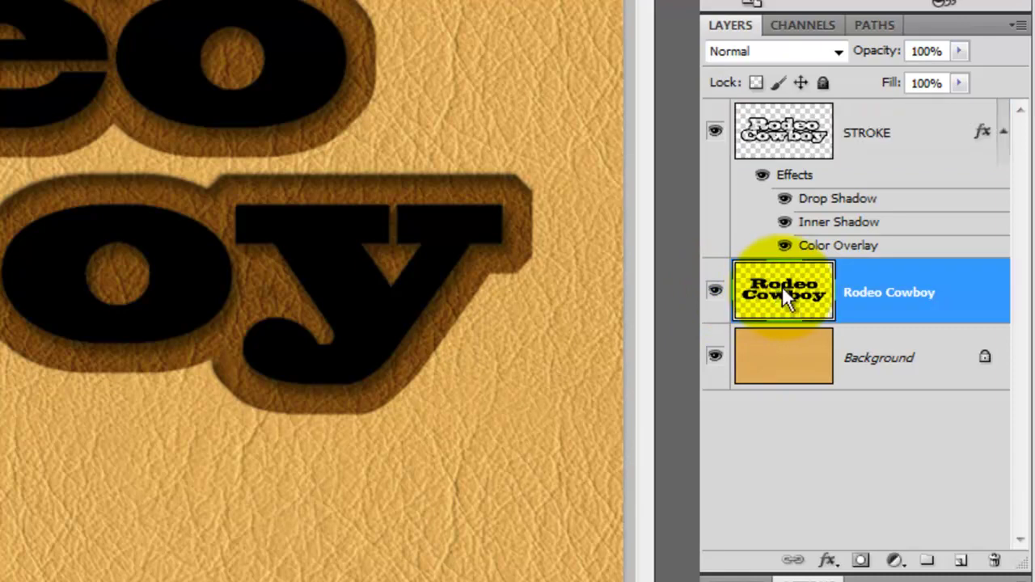
# Set Rodeo Cowboy's fill opacity to 0 and add Bevel and Emboss
pyautogui.moveTo(782, 287); pyautogui.dragTo(783, 293)
pyautogui.doubleClick(783, 296)
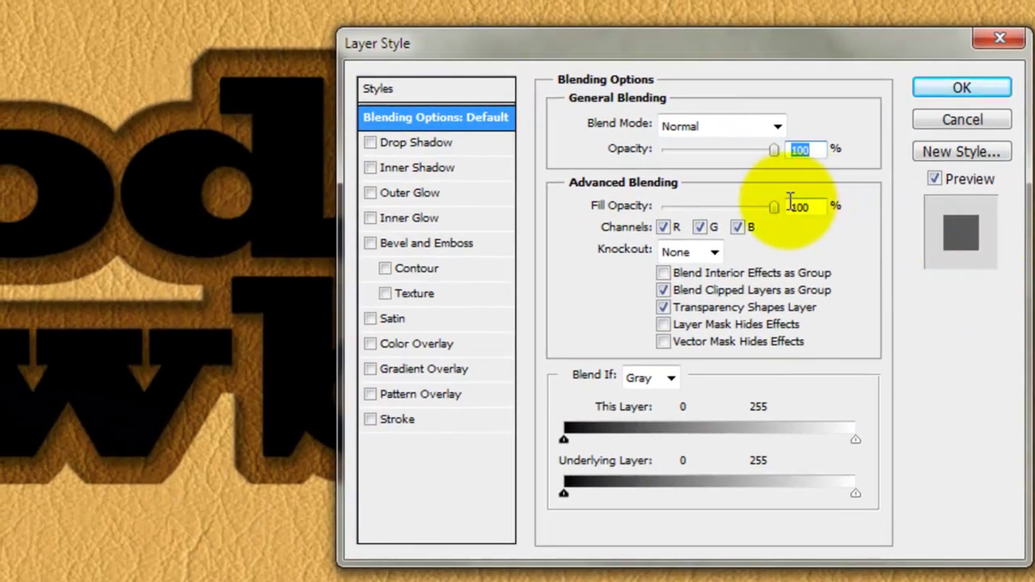
pyautogui.moveTo(775, 207); pyautogui.dragTo(643, 206)
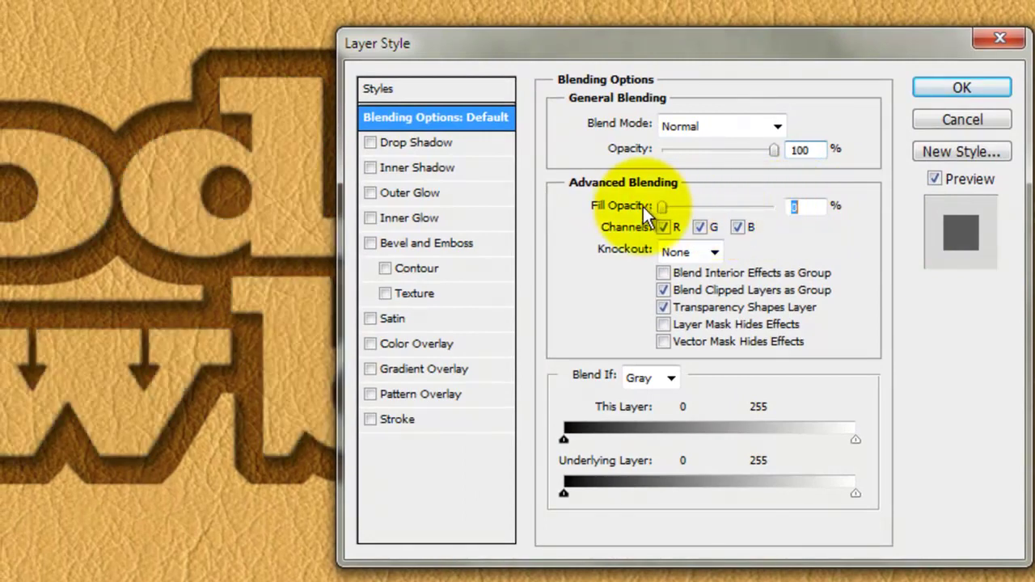
pyautogui.click(439, 244)
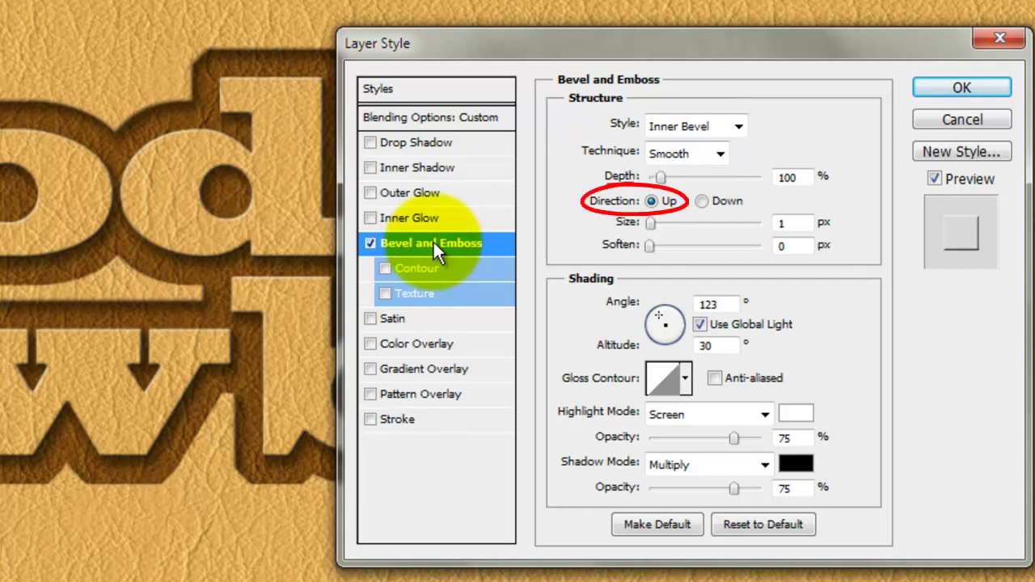
# Set the bevel size to 6 px and soften to 2 px
pyautogui.doubleClick(789, 223)
pyautogui.write('6')
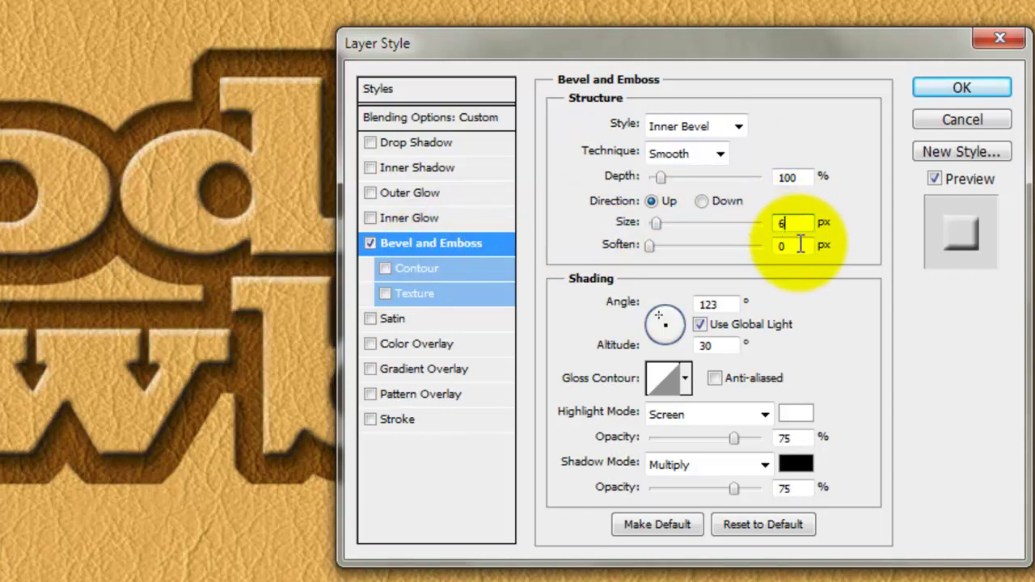
pyautogui.doubleClick(789, 245)
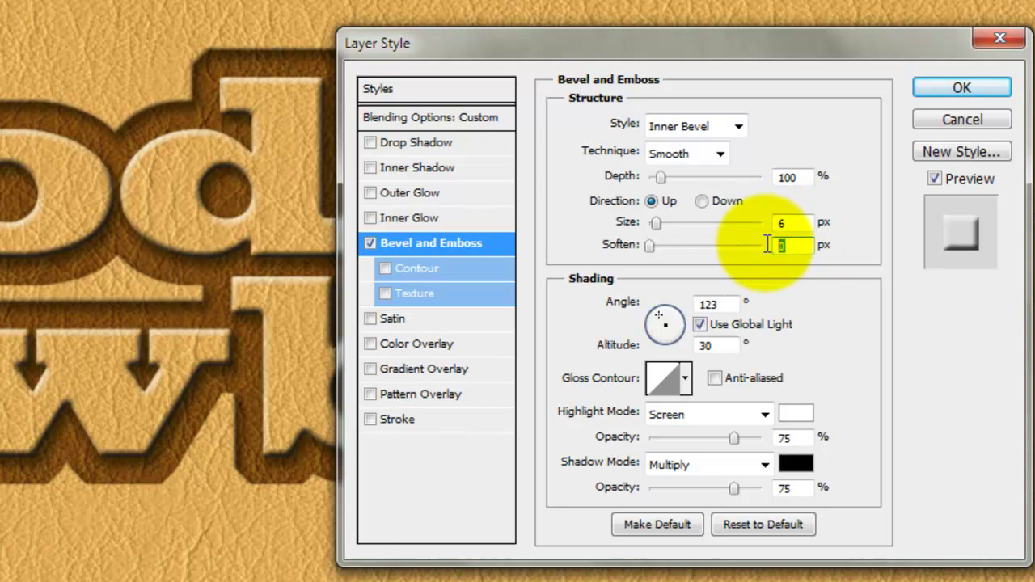
pyautogui.write('2')
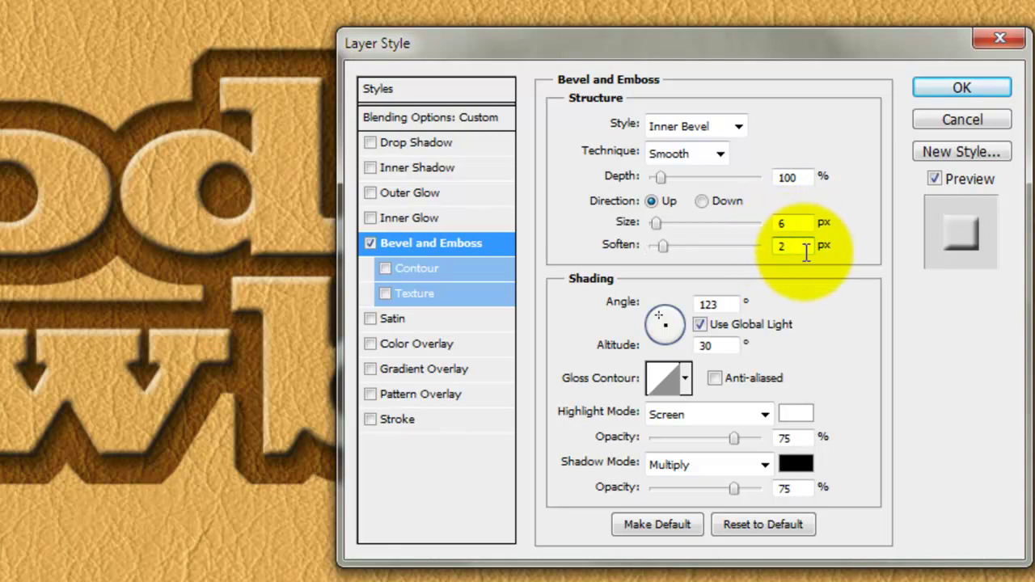
# Make bevel highlights Linear Dodge (Add) at 14% and shadows Linear Burn at 8%, then apply
pyautogui.click(765, 415)
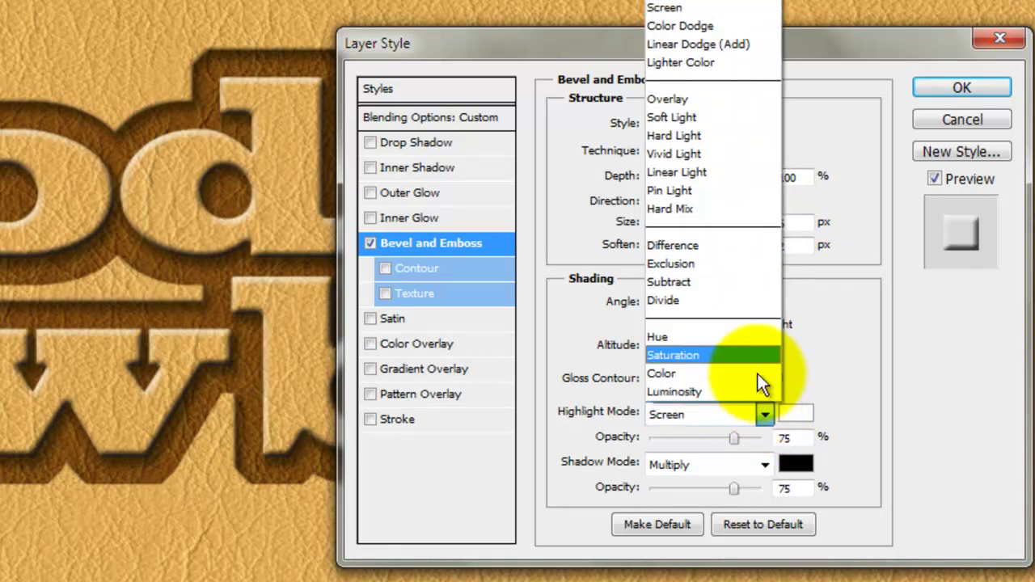
pyautogui.click(694, 45)
pyautogui.doubleClick(783, 437)
pyautogui.write('14')
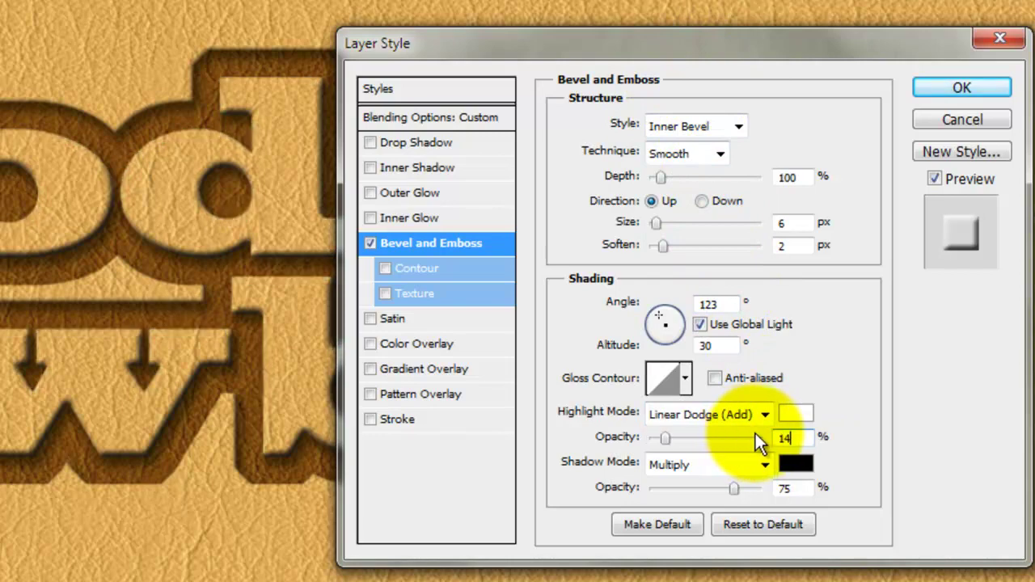
pyautogui.click(764, 464)
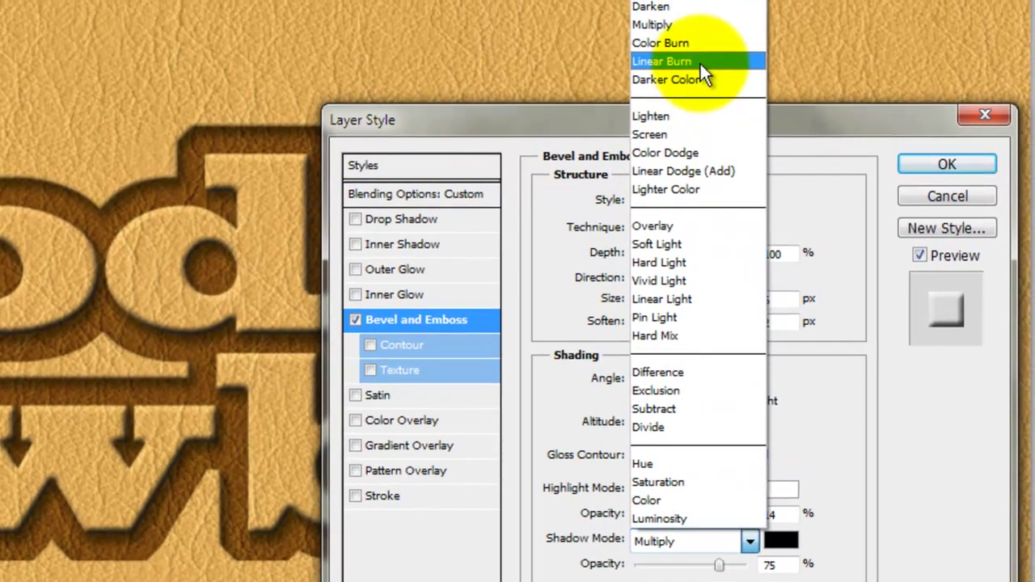
pyautogui.click(701, 62)
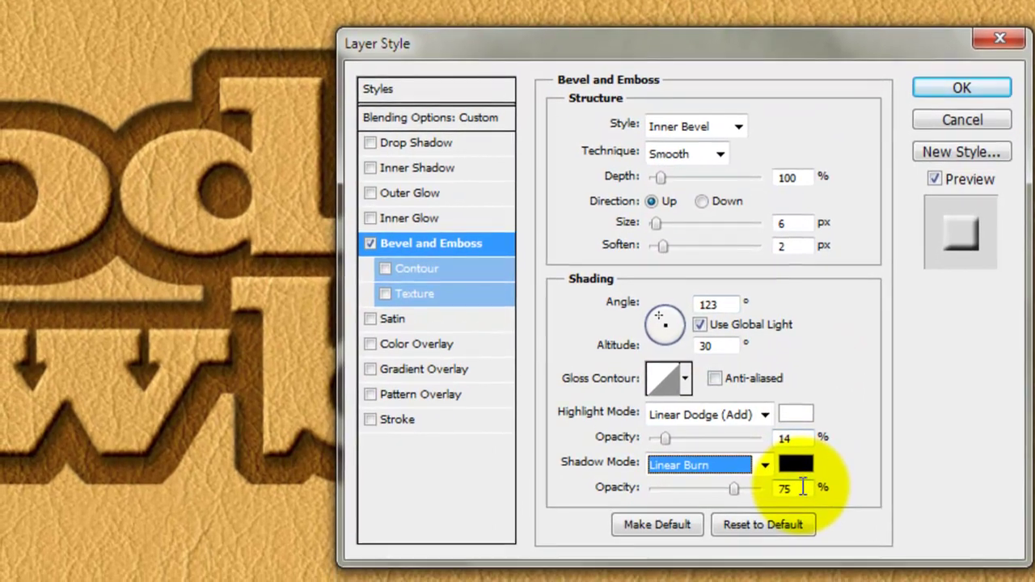
pyautogui.doubleClick(768, 565)
pyautogui.write('8')
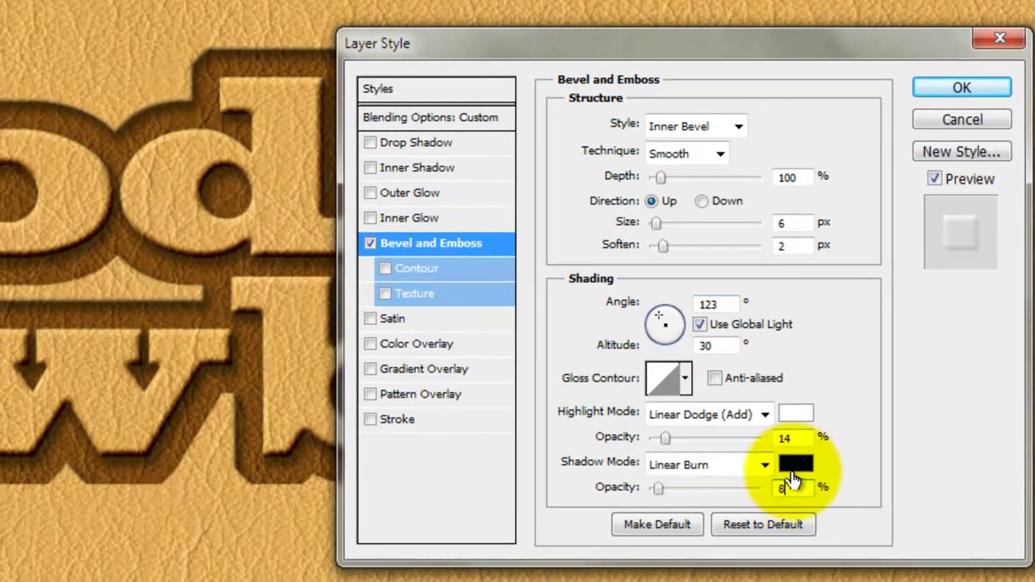
pyautogui.click(959, 88)
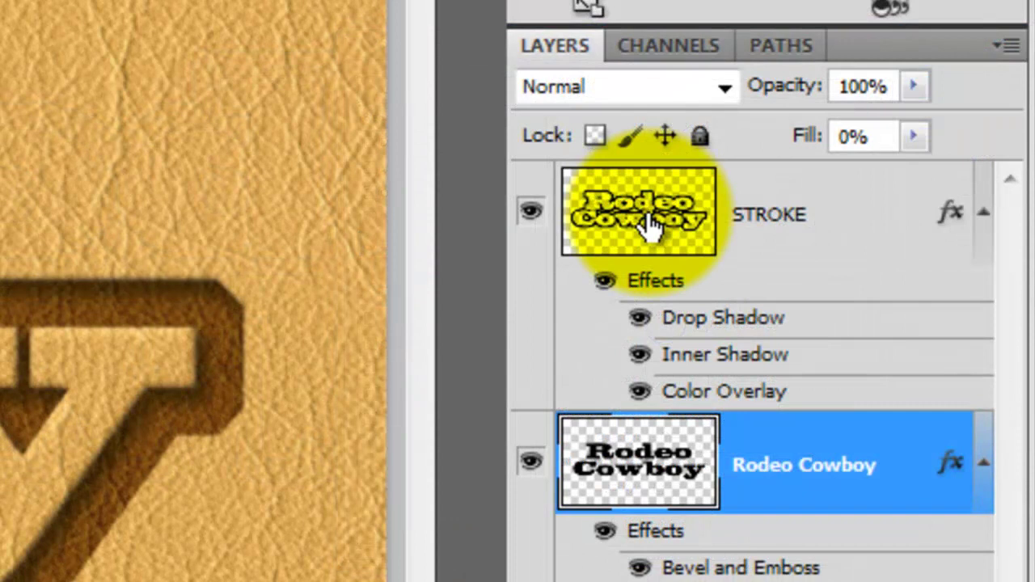
# Stamp all visible layers into a new Layer 1 above STROKE, duplicate it, and mask the copy
pyautogui.click(650, 226)
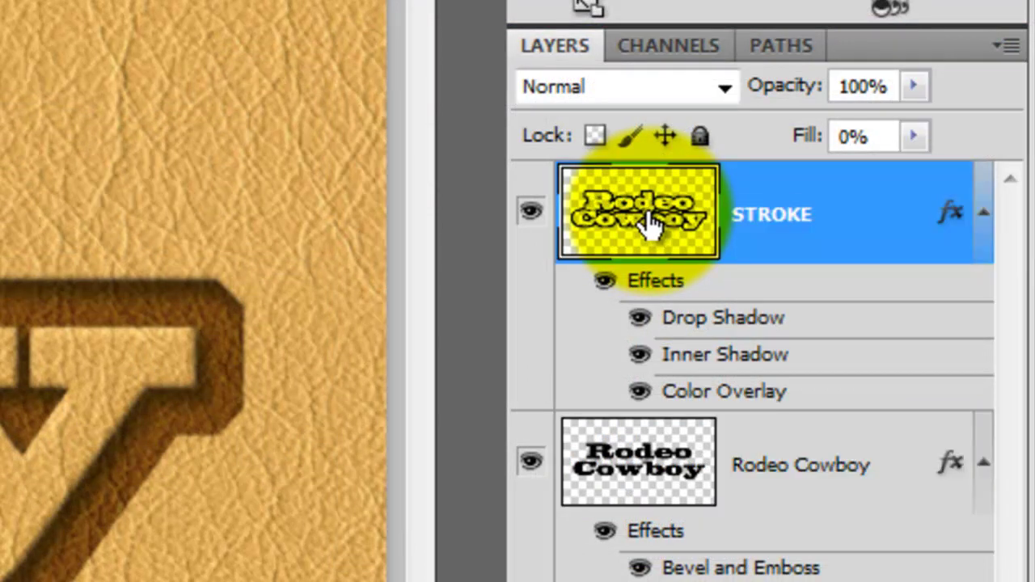
pyautogui.hotkey('ctrl', 'shift', 'alt', 'e')
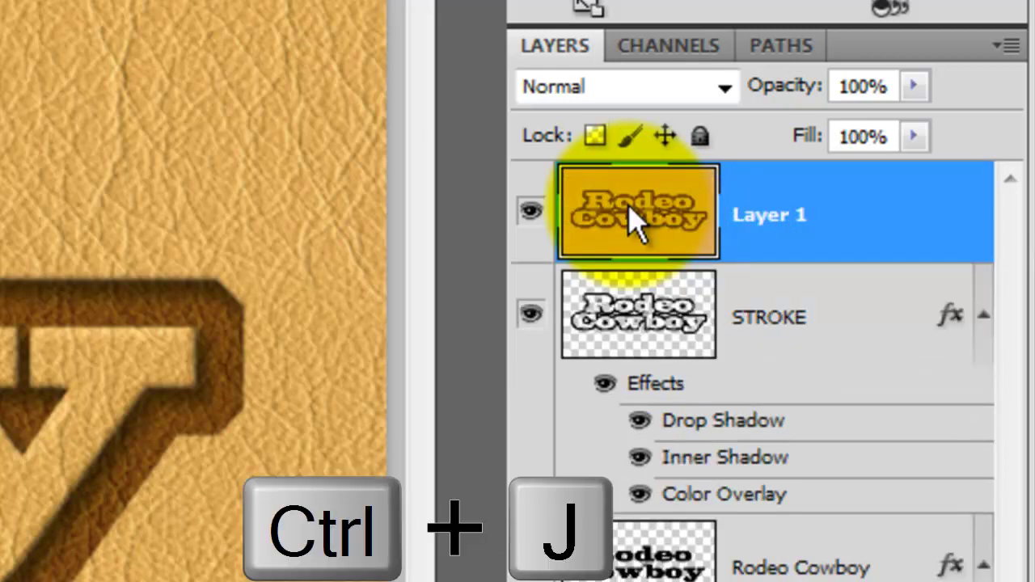
pyautogui.hotkey('ctrl', 'j')
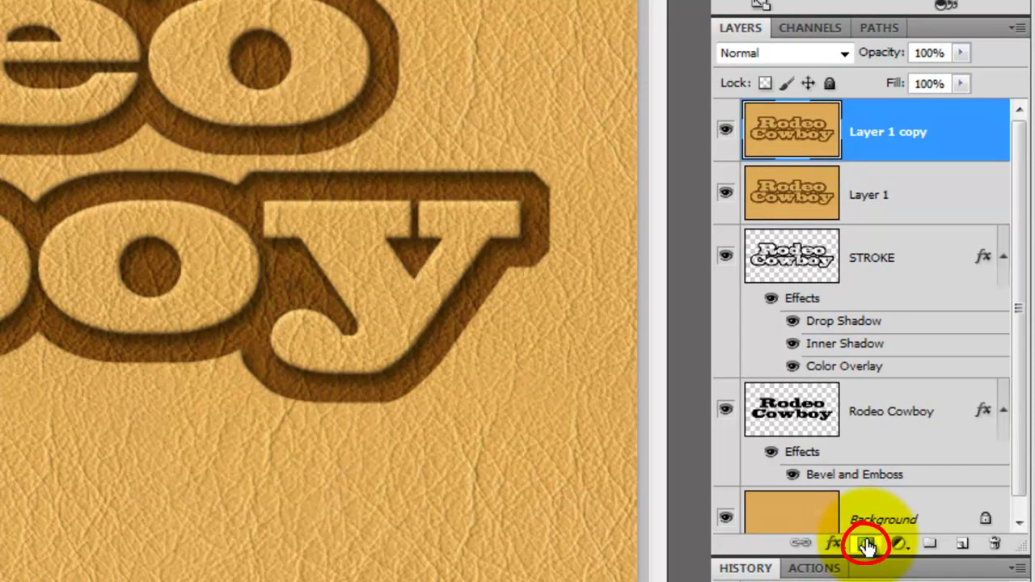
pyautogui.click(867, 545)
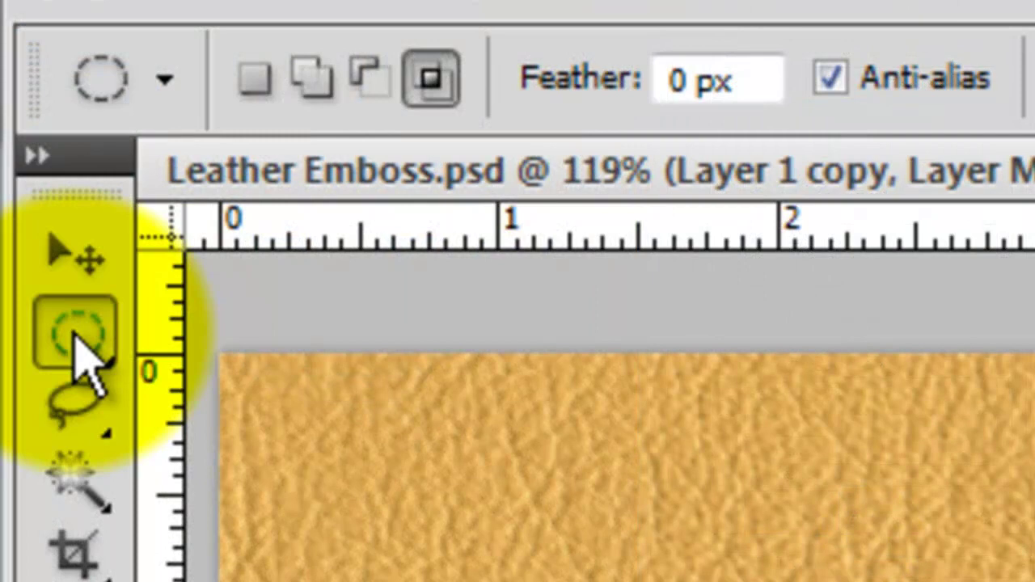
# Draw an elliptical marquee across the canvas and stretch it vertically to the top and bottom edges
pyautogui.moveTo(76, 332); pyautogui.dragTo(212, 409)
pyautogui.click(227, 402)
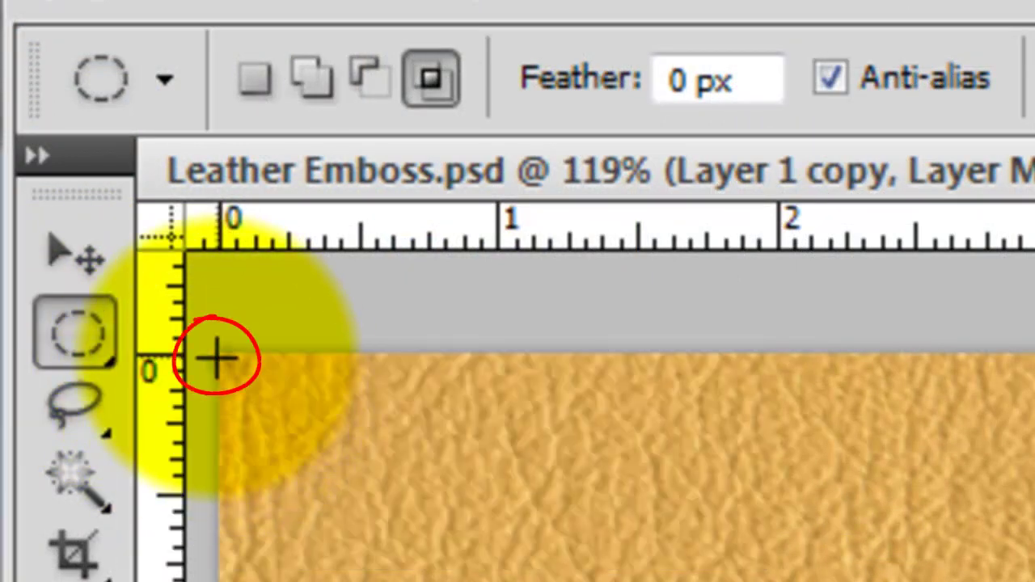
pyautogui.moveTo(224, 369); pyautogui.dragTo(1027, 579)
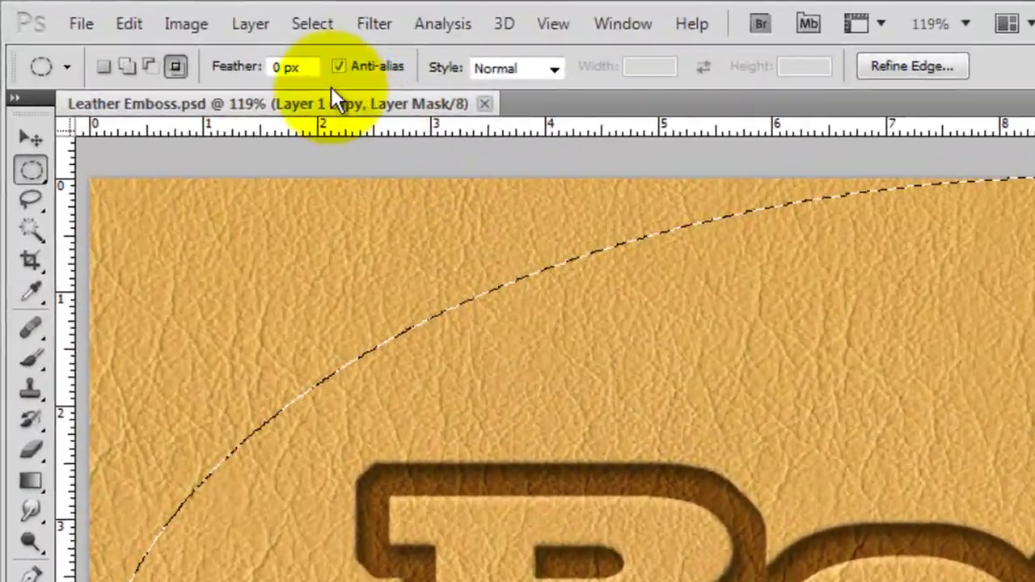
pyautogui.click(312, 24)
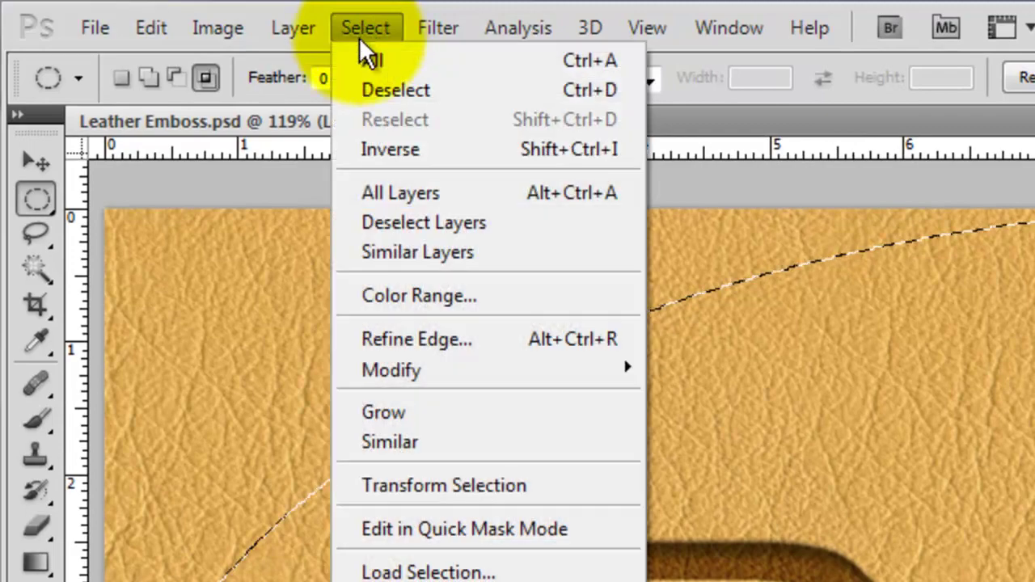
pyautogui.click(447, 487)
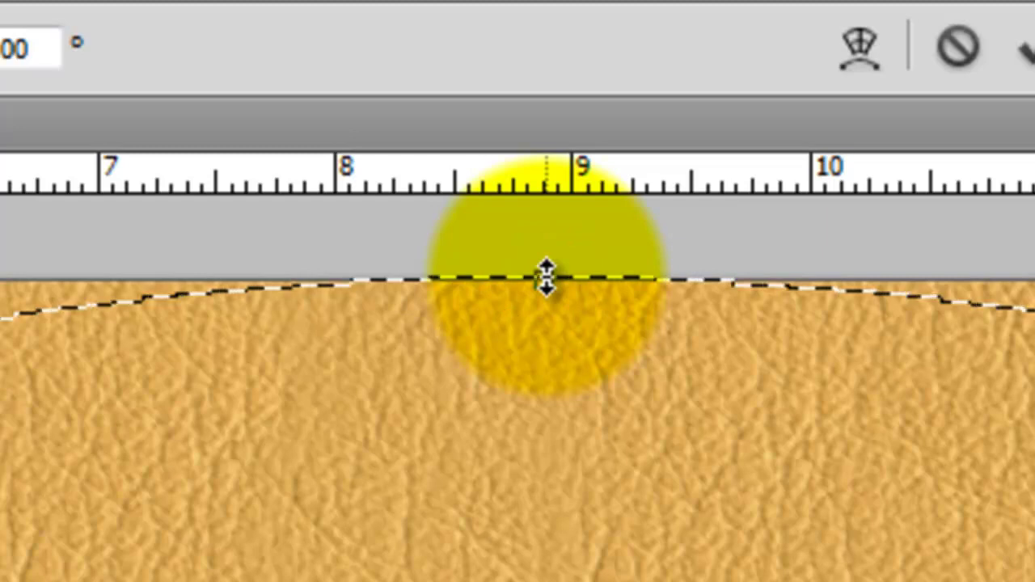
pyautogui.moveTo(546, 278); pyautogui.dragTo(534, 399)
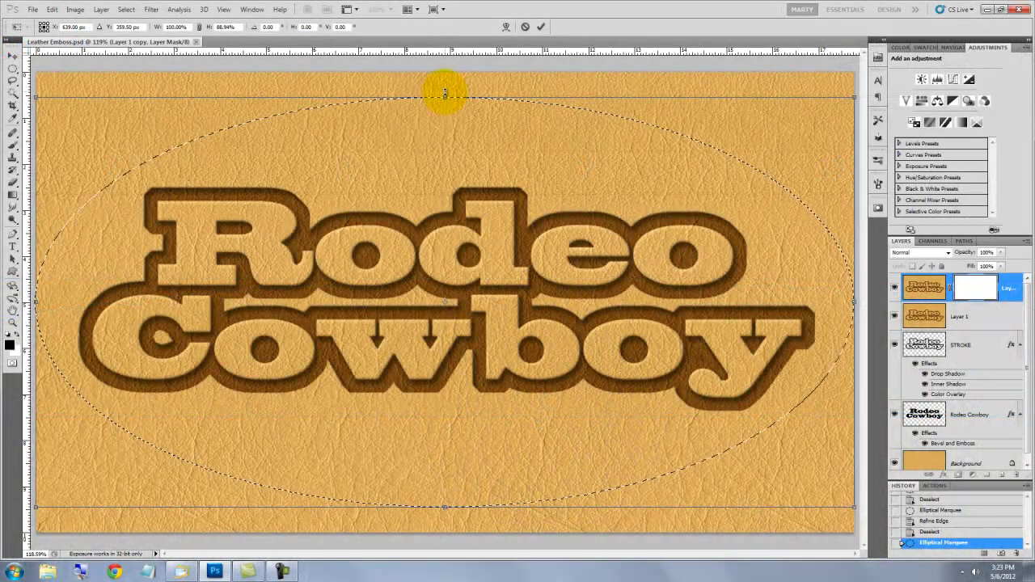
pyautogui.press('Return')
# Commit the ellipse and feather its selection by 59.1 px with Refine Edge
pyautogui.press('Return')
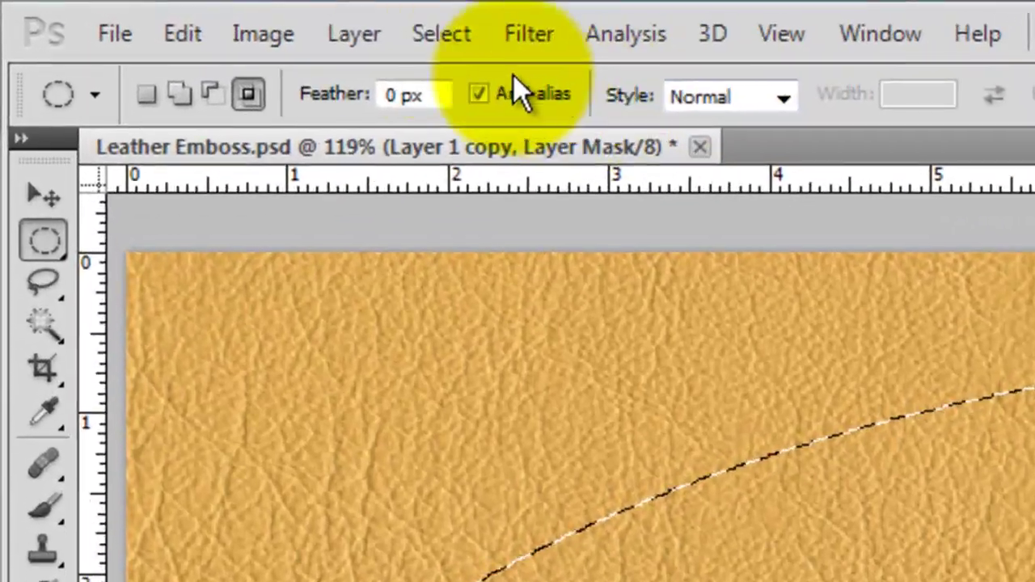
pyautogui.click(229, 17)
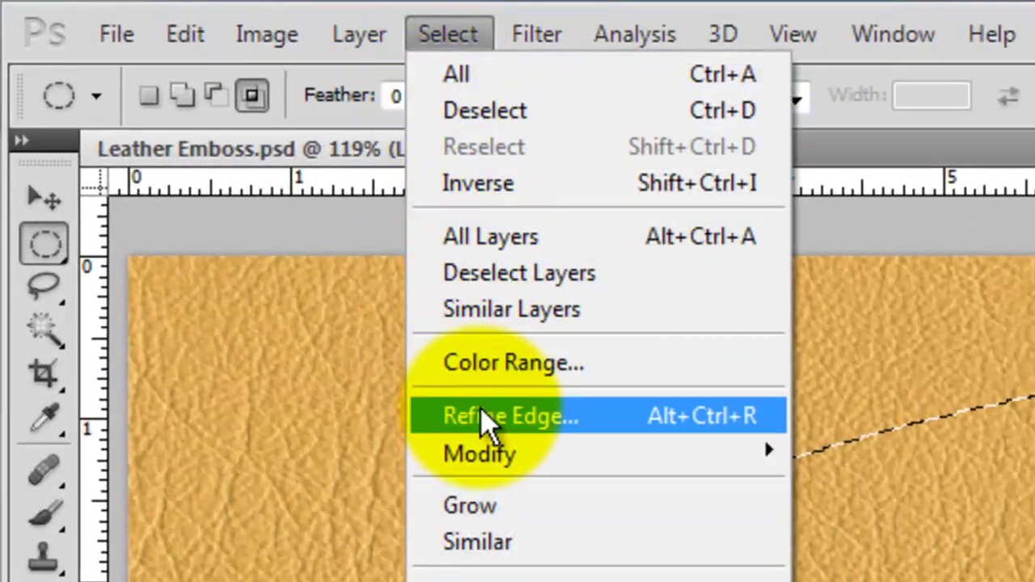
pyautogui.click(481, 414)
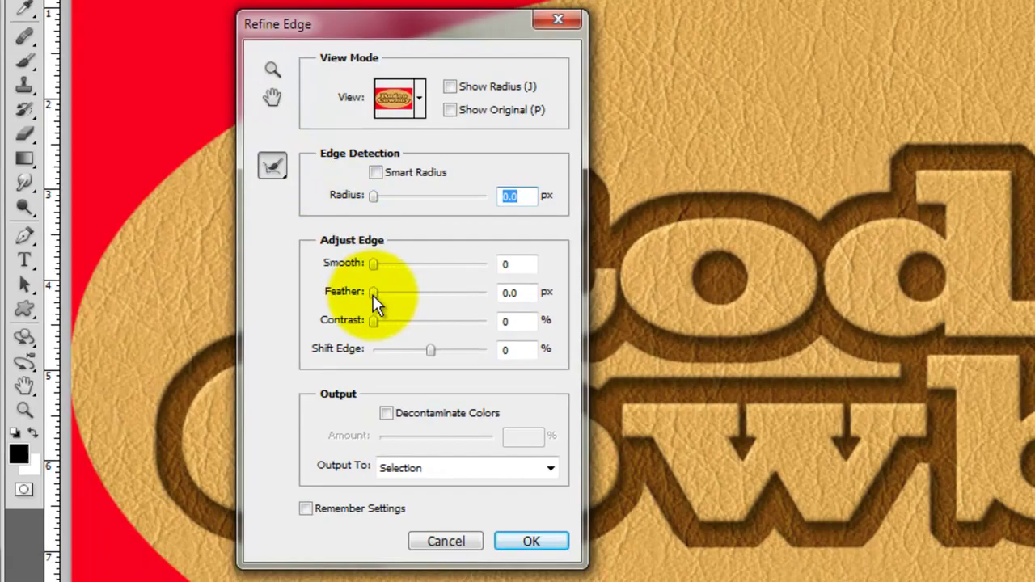
pyautogui.moveTo(373, 293); pyautogui.dragTo(446, 294)
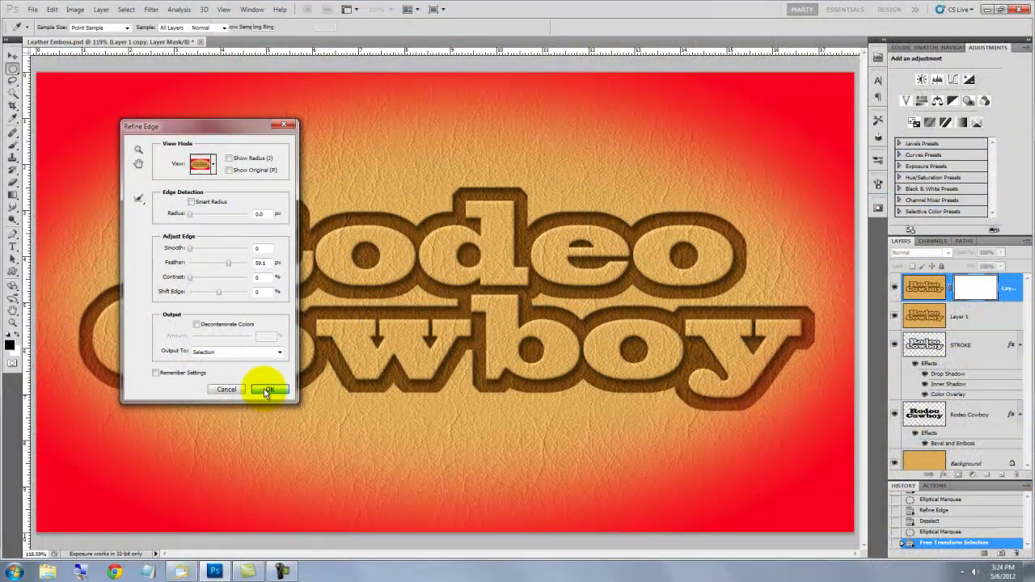
pyautogui.click(526, 542)
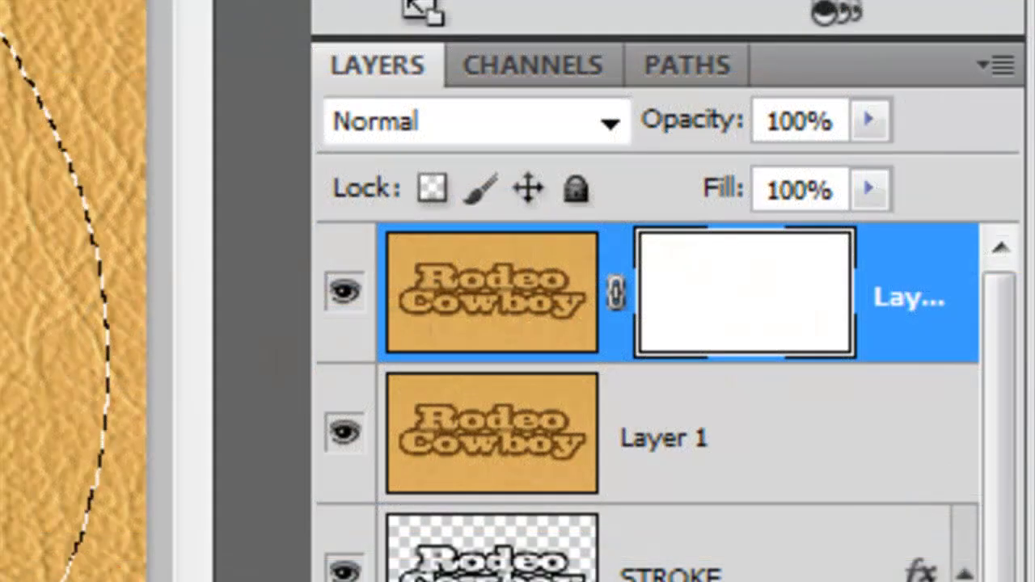
# Fill the ellipse in the mask with black, target the layer image, deselect, and bring up Levels
pyautogui.hotkey('alt', 'Delete')
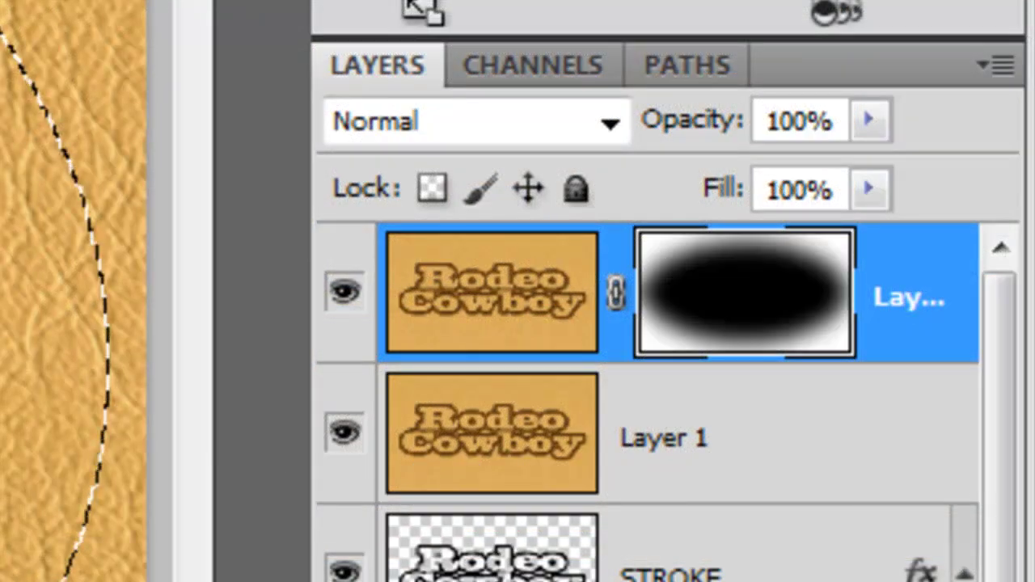
pyautogui.click(498, 296)
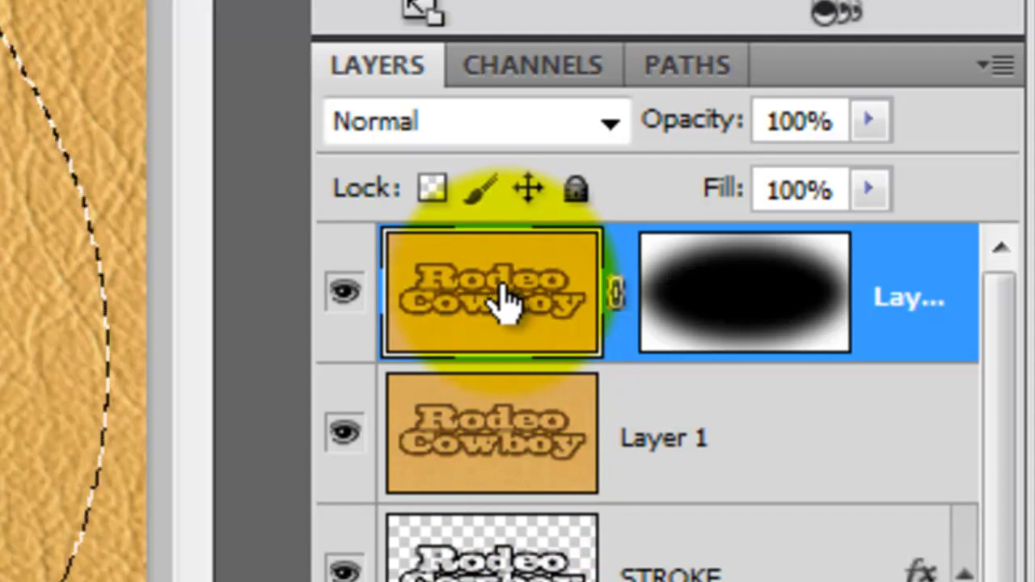
pyautogui.hotkey('ctrl', 'Delete')
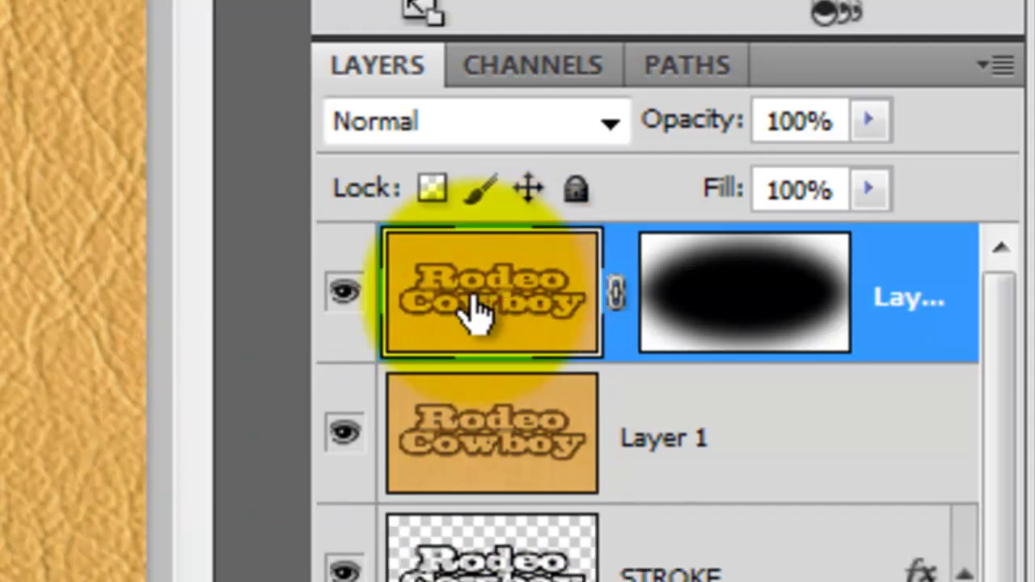
pyautogui.hotkey('ctrl', 'l')
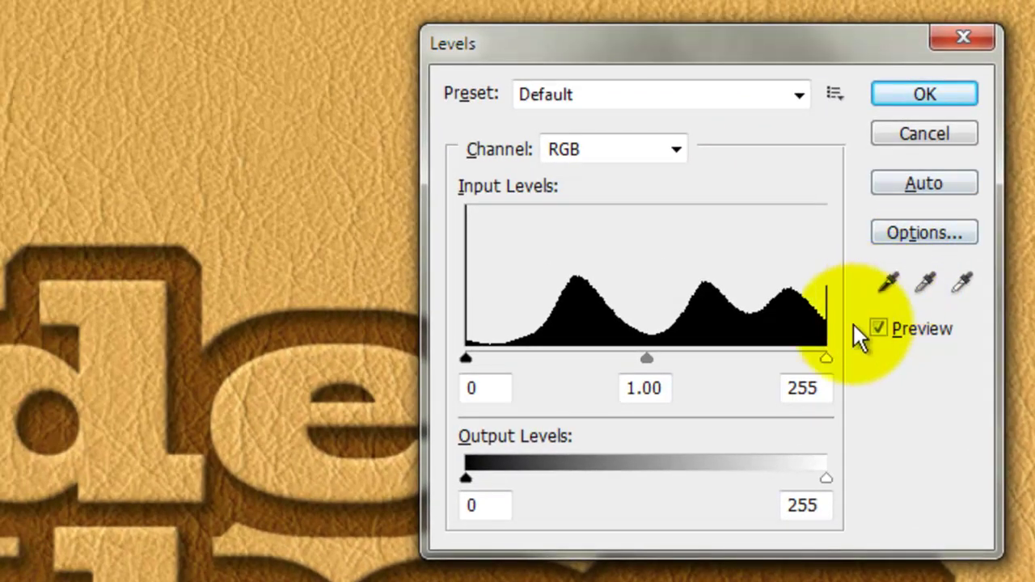
# In Levels, set the midtone gamma to 0.40 and the white output level to 200
pyautogui.doubleClick(624, 385)
pyautogui.write('.40')
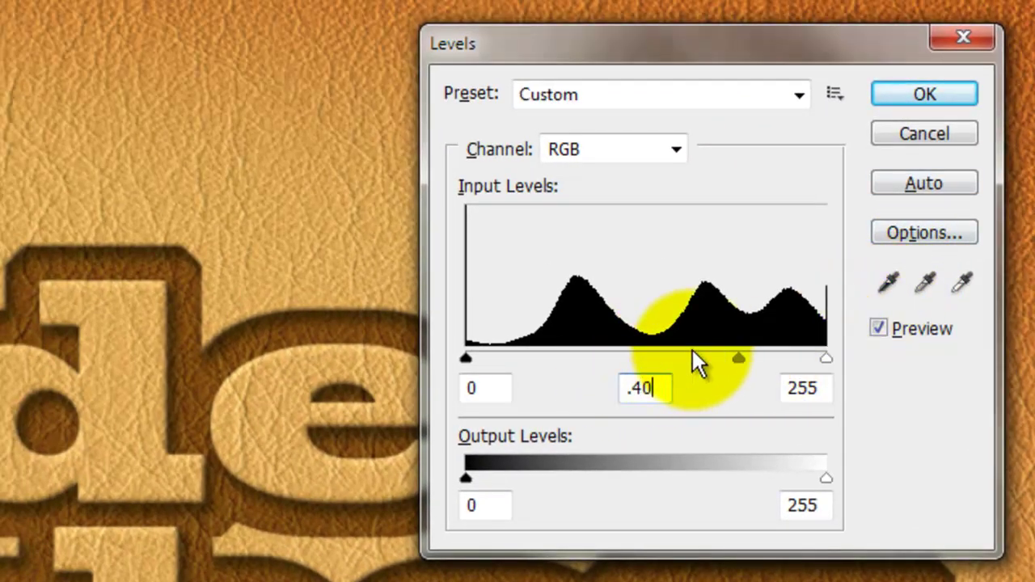
pyautogui.doubleClick(826, 497)
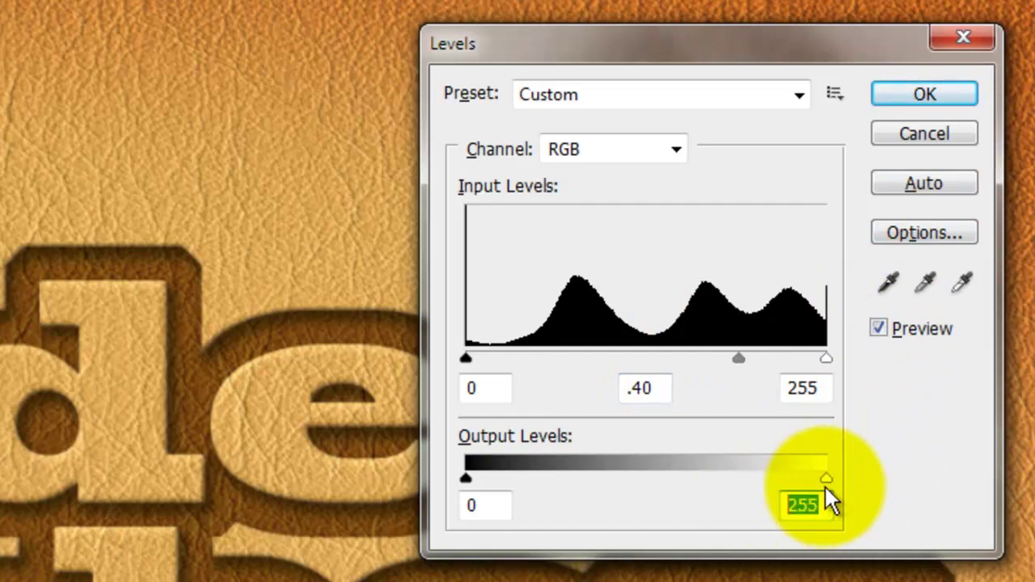
pyautogui.write('200')
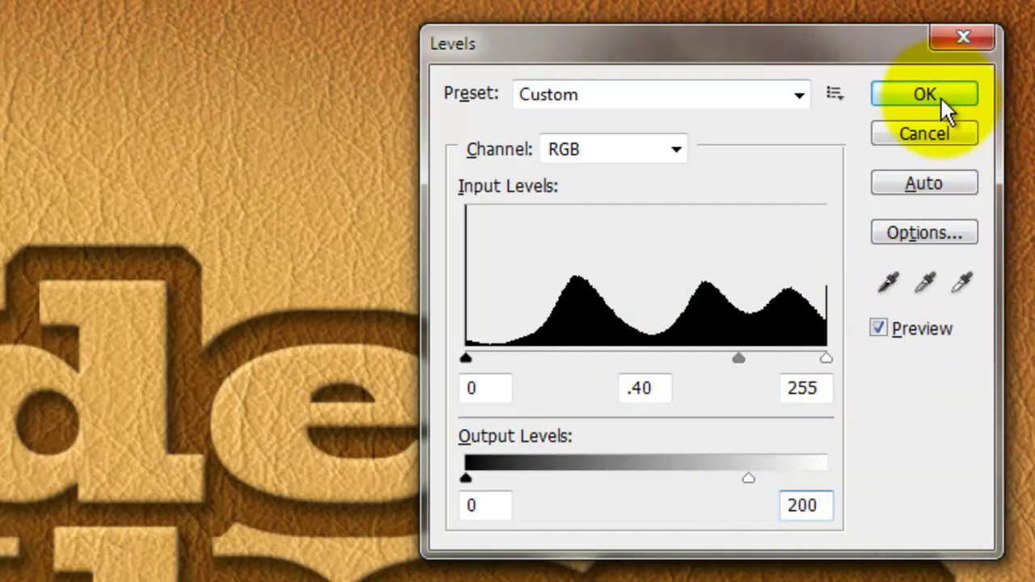